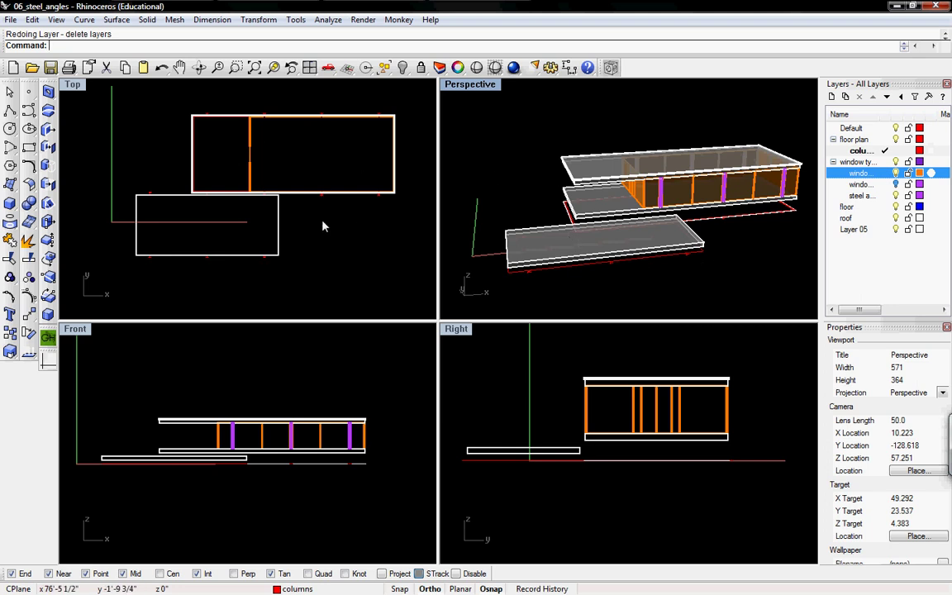
Assign the two floor slabs to the floor layer
{"action": "left_click", "coordinate": [608, 214]}
{"action": "left_click", "coordinate": [610, 246], "text": "shift"}
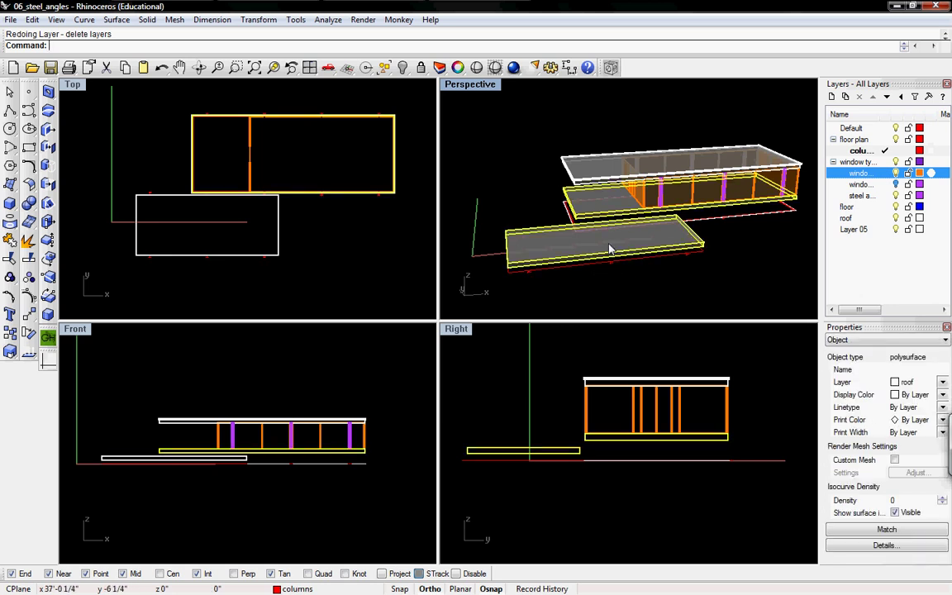
{"action": "left_click", "coordinate": [910, 382]}
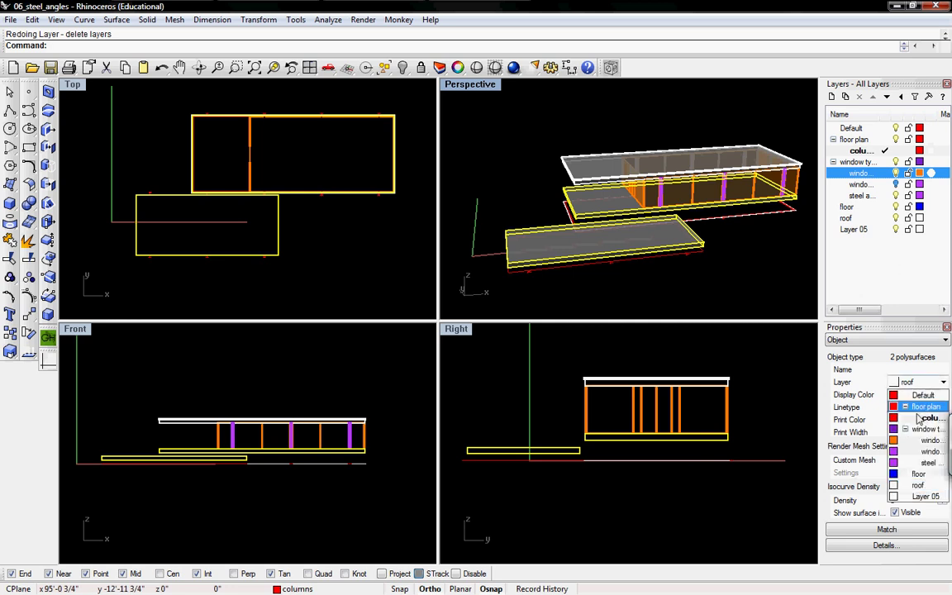
{"action": "left_click", "coordinate": [919, 476]}
Set the floor layer's color to White and clear the slab selection
{"action": "left_click", "coordinate": [922, 207]}
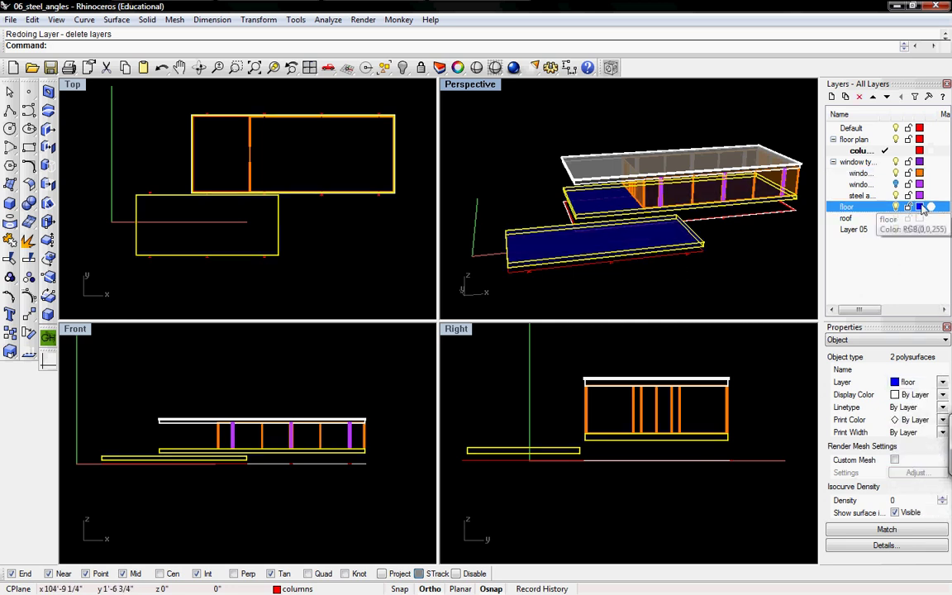
{"action": "left_click", "coordinate": [921, 207]}
{"action": "left_click", "coordinate": [373, 199]}
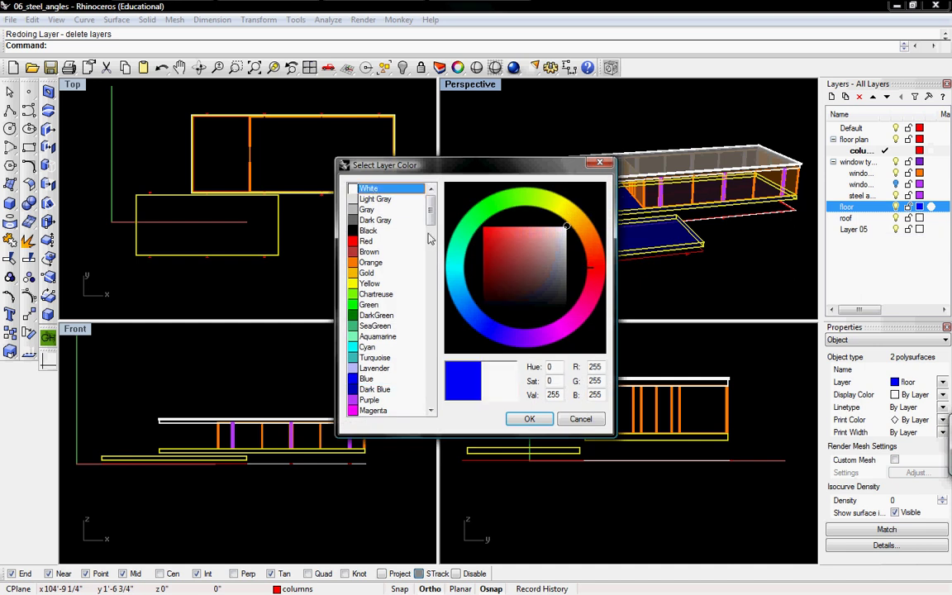
{"action": "left_click", "coordinate": [529, 419]}
{"action": "left_click", "coordinate": [749, 262]}
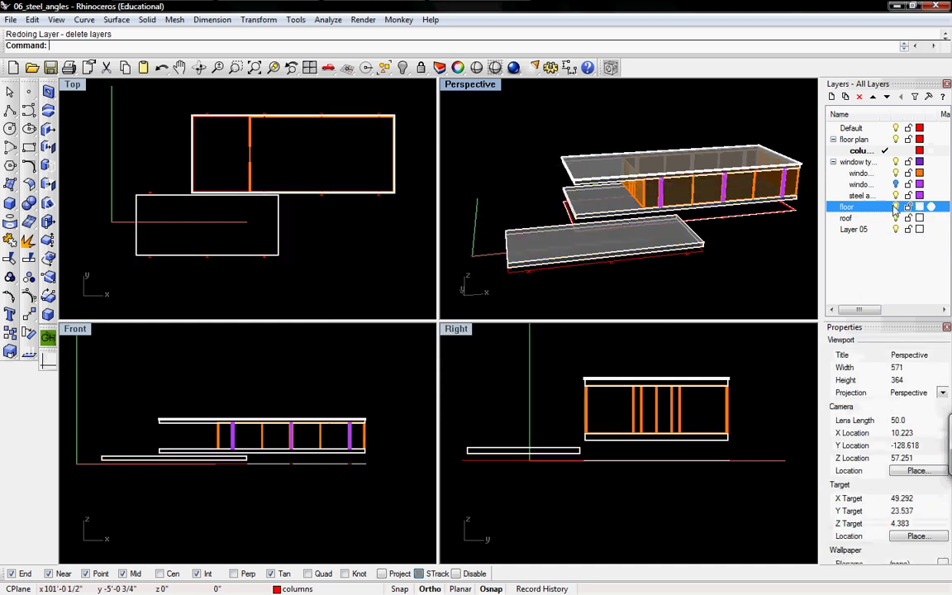
Turn off the floor, roof and steel angle layers
{"action": "left_click", "coordinate": [896, 207]}
{"action": "left_click", "coordinate": [891, 218]}
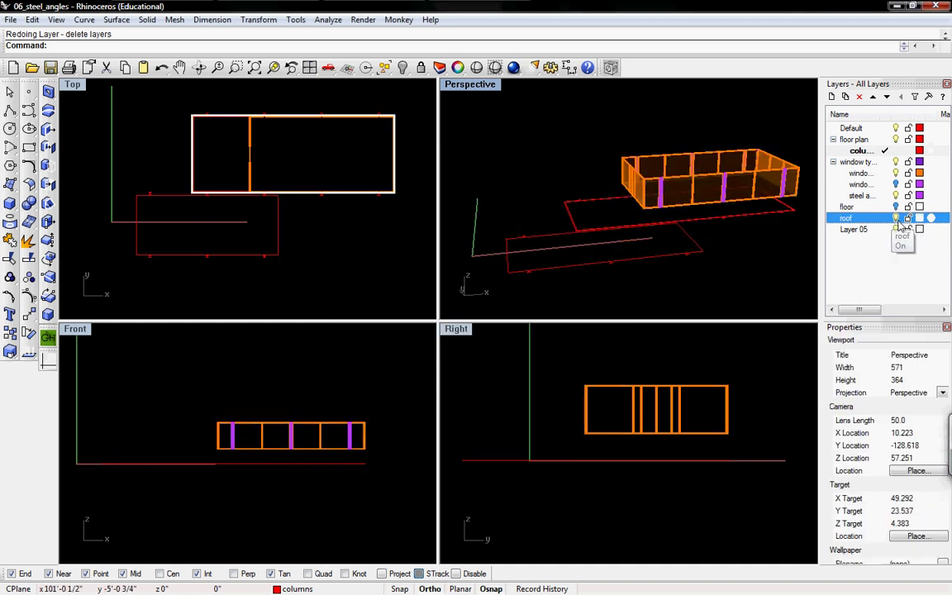
{"action": "left_click", "coordinate": [896, 218]}
{"action": "left_click", "coordinate": [896, 196]}
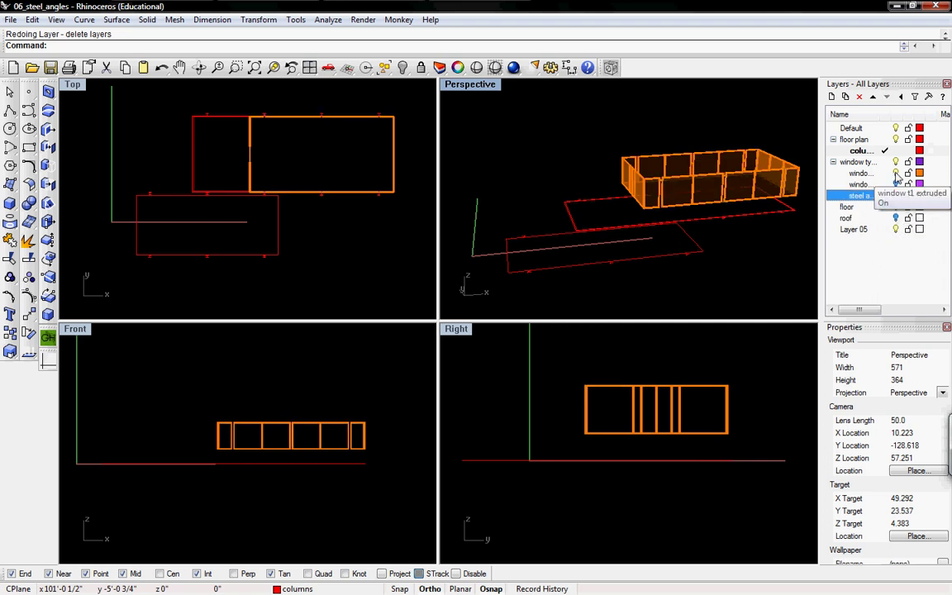
{"action": "left_click", "coordinate": [896, 184]}
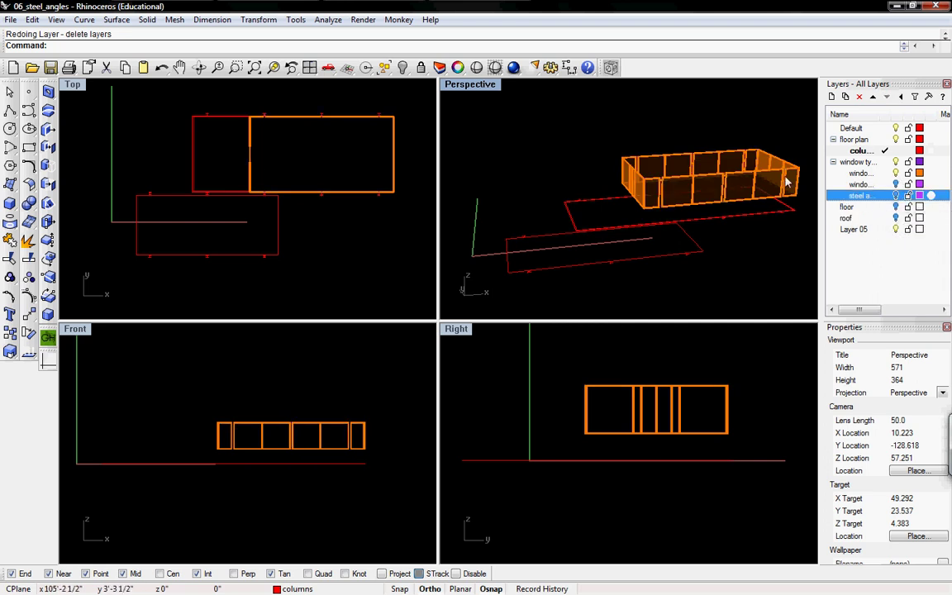
In the maximized Top view, draw a 0.5" horizontal reference line inward from the end of the first column's lower flange
{"action": "scroll", "coordinate": [259, 163], "scroll_direction": "up", "scroll_amount": 8}
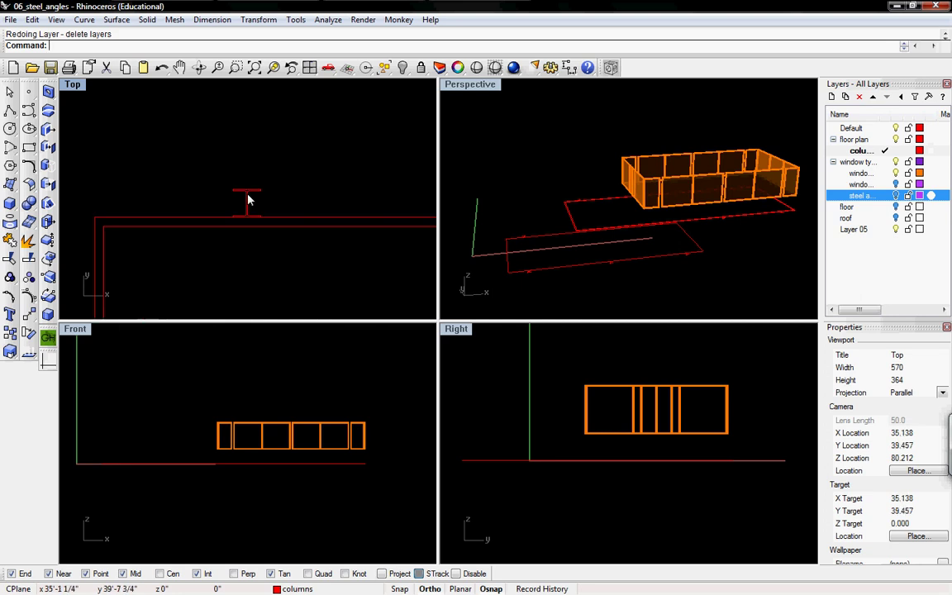
{"action": "right_click_drag", "start_coordinate": [259, 222], "coordinate": [249, 176]}
{"action": "double_click", "coordinate": [78, 86]}
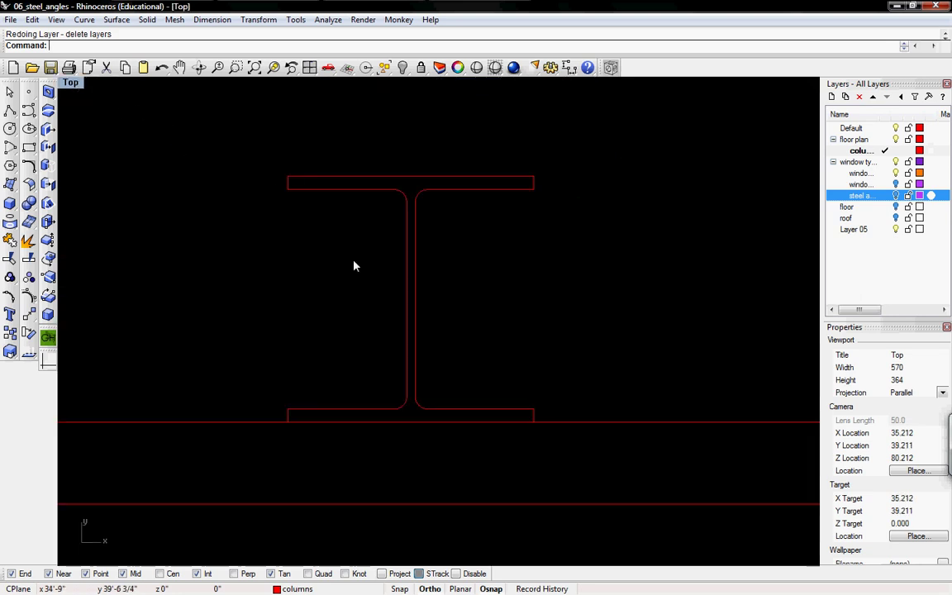
{"action": "right_click_drag", "start_coordinate": [410, 284], "coordinate": [393, 250]}
{"action": "left_click", "coordinate": [397, 261]}
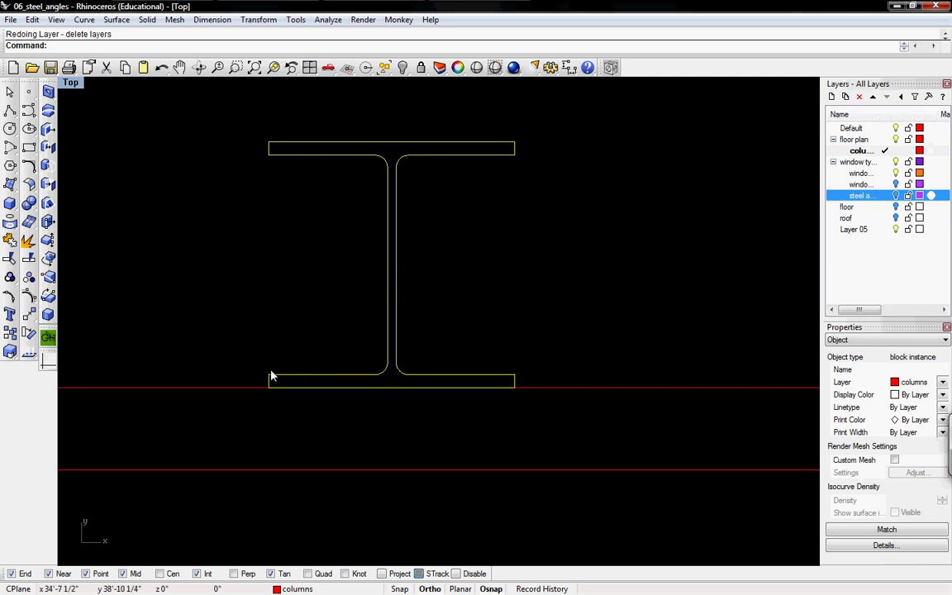
{"action": "left_click", "coordinate": [10, 109]}
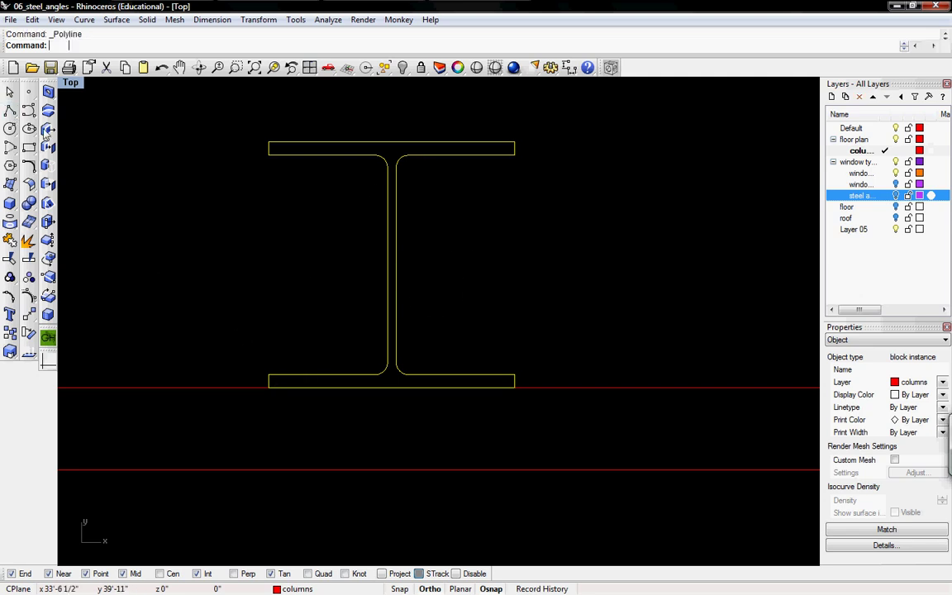
{"action": "left_click", "coordinate": [268, 374]}
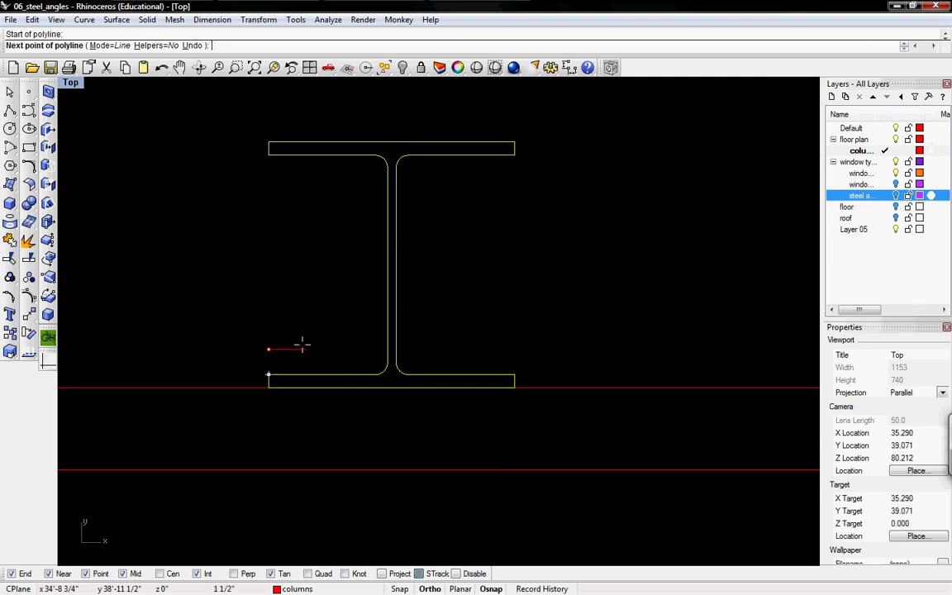
{"action": "key", "text": "Return"}
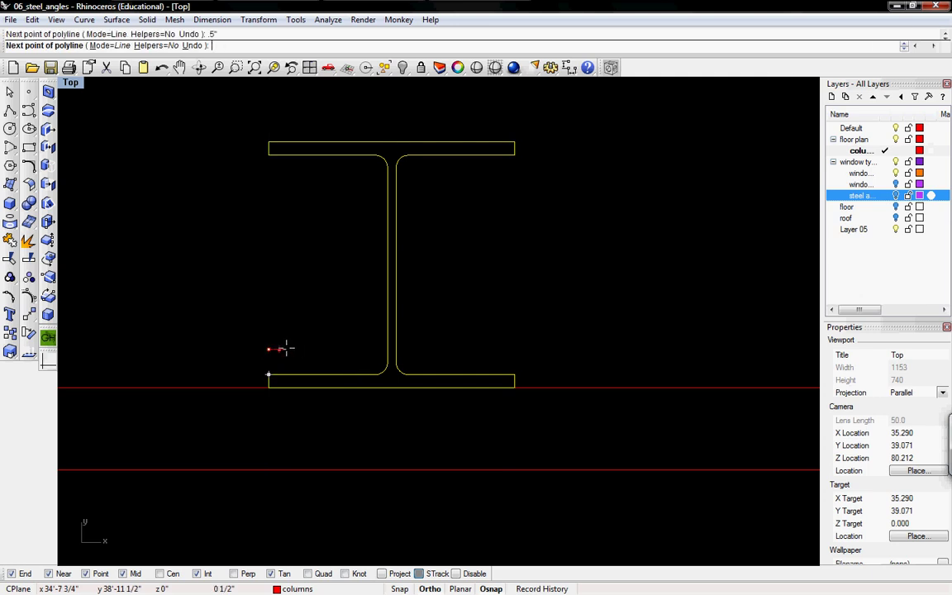
{"action": "left_click", "coordinate": [286, 347]}
{"action": "key", "text": "Return"}
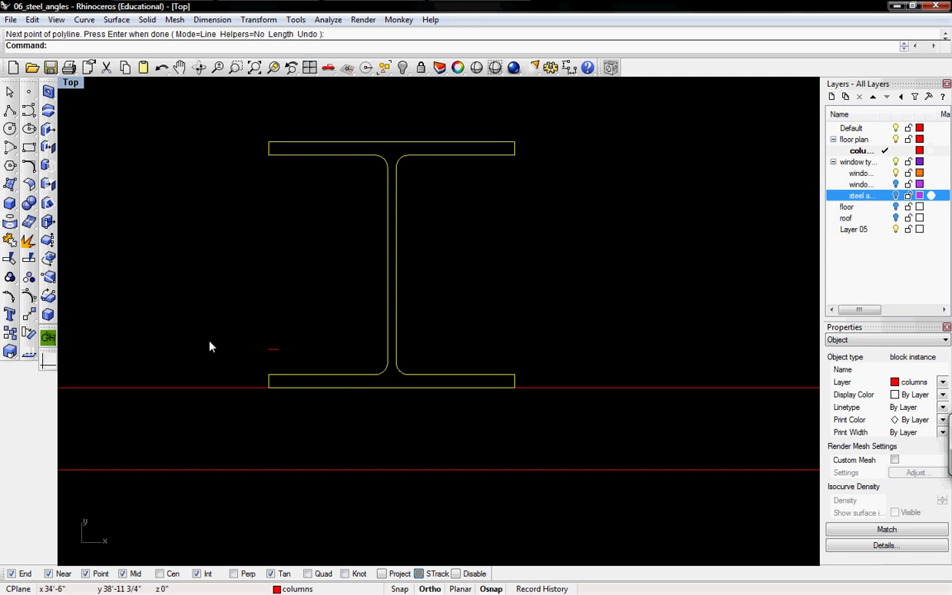
Explode the column block and scale it with Scale1D from the lower flange's midpoint, moving the flange end to the reference line's inner end
{"action": "left_click", "coordinate": [28, 239]}
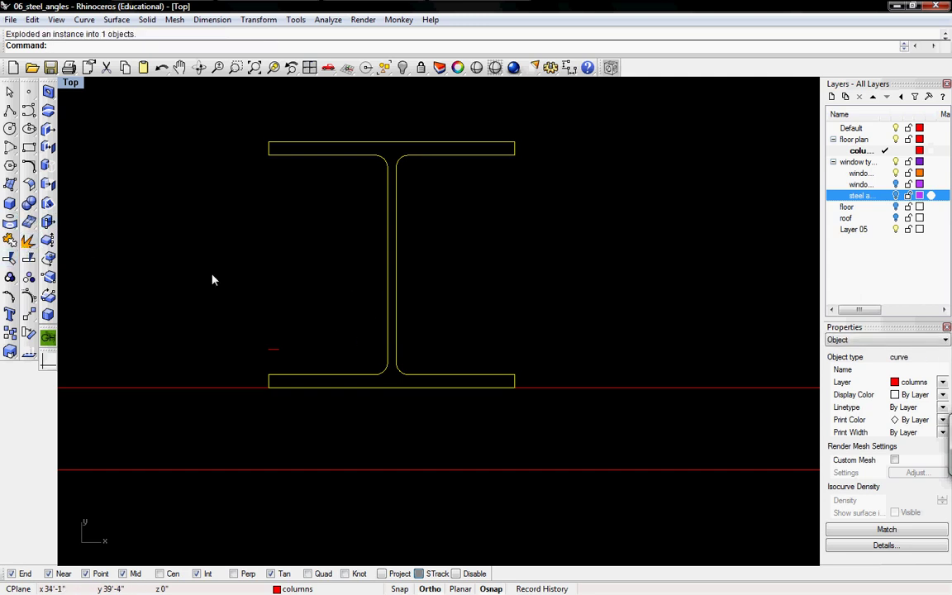
{"action": "type", "text": "Scale1D"}
{"action": "key", "text": "Return"}
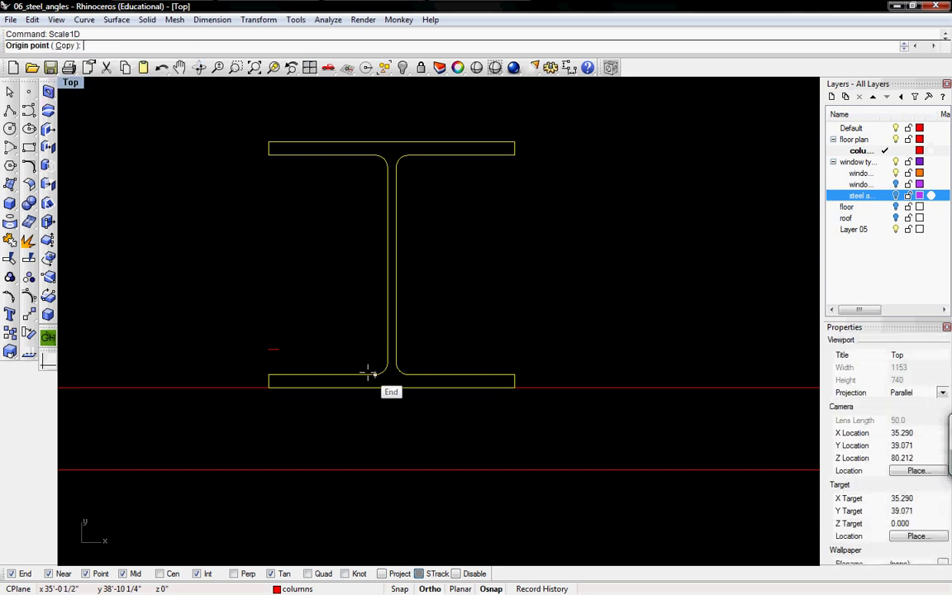
{"action": "left_click", "coordinate": [391, 386]}
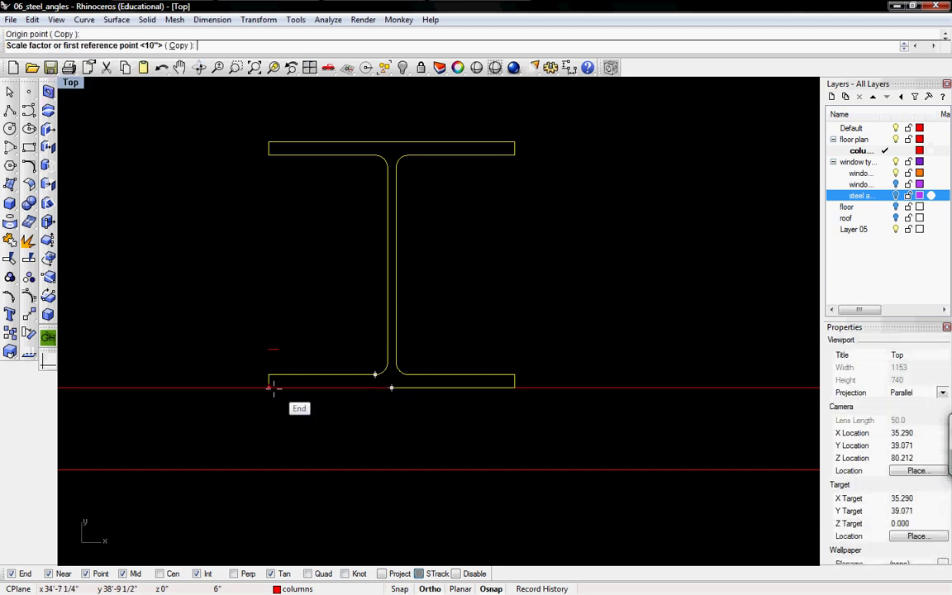
{"action": "left_click", "coordinate": [267, 388]}
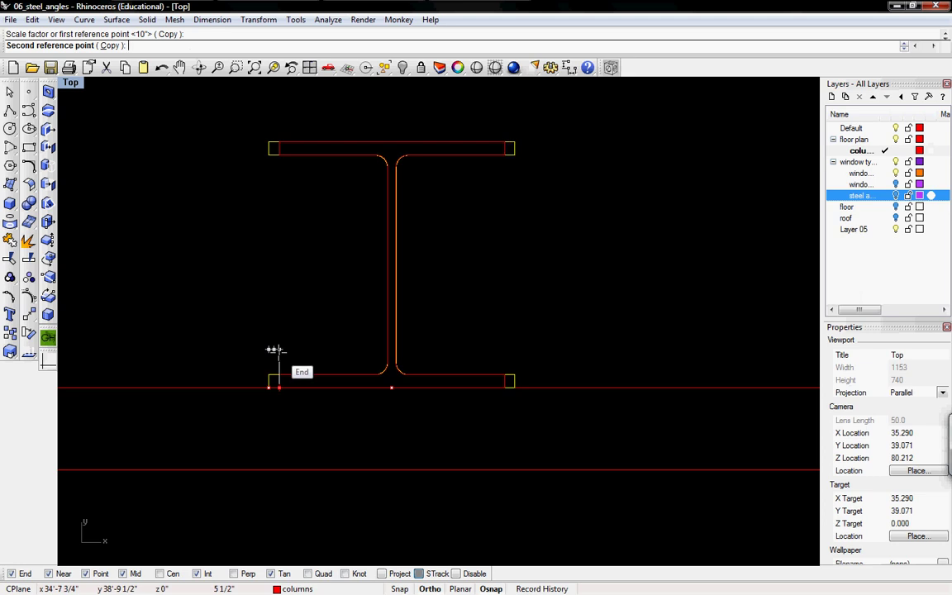
{"action": "left_click", "coordinate": [275, 350]}
Delete the short reference line beside the column
{"action": "right_click_drag", "start_coordinate": [443, 354], "coordinate": [398, 343]}
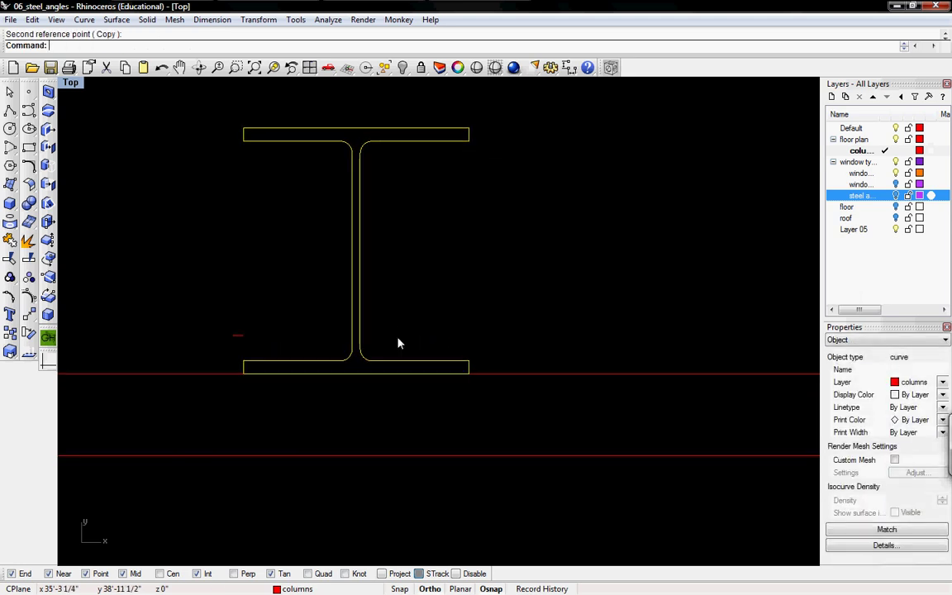
{"action": "left_click", "coordinate": [238, 339]}
{"action": "key", "text": "Delete"}
Redefine the wfbeam block from the resized column profile with its base point at the web's center, replacing the existing definition
{"action": "left_click", "coordinate": [358, 293]}
{"action": "type", "text": "bl"}
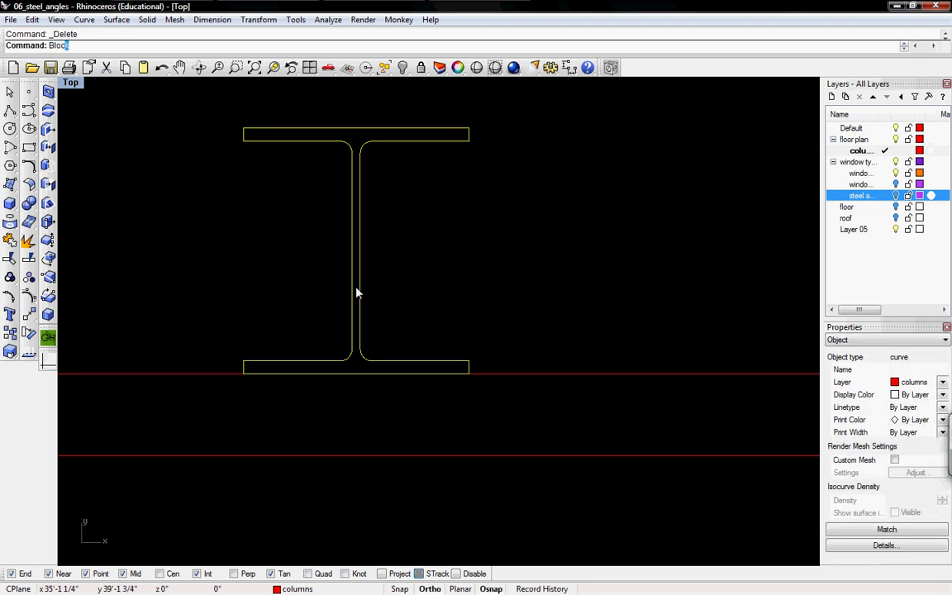
{"action": "key", "text": "Return"}
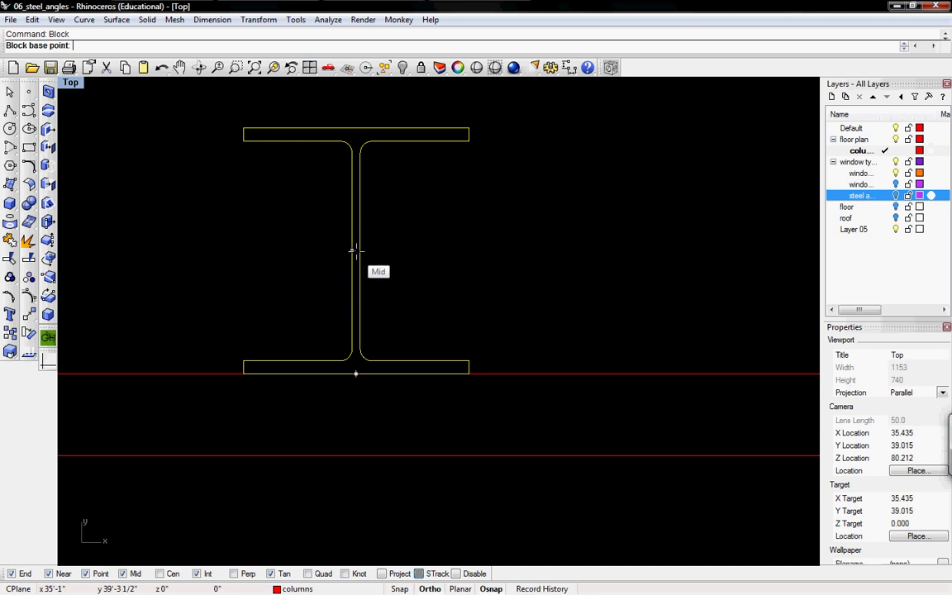
{"action": "scroll", "coordinate": [355, 250], "scroll_direction": "up", "scroll_amount": 6}
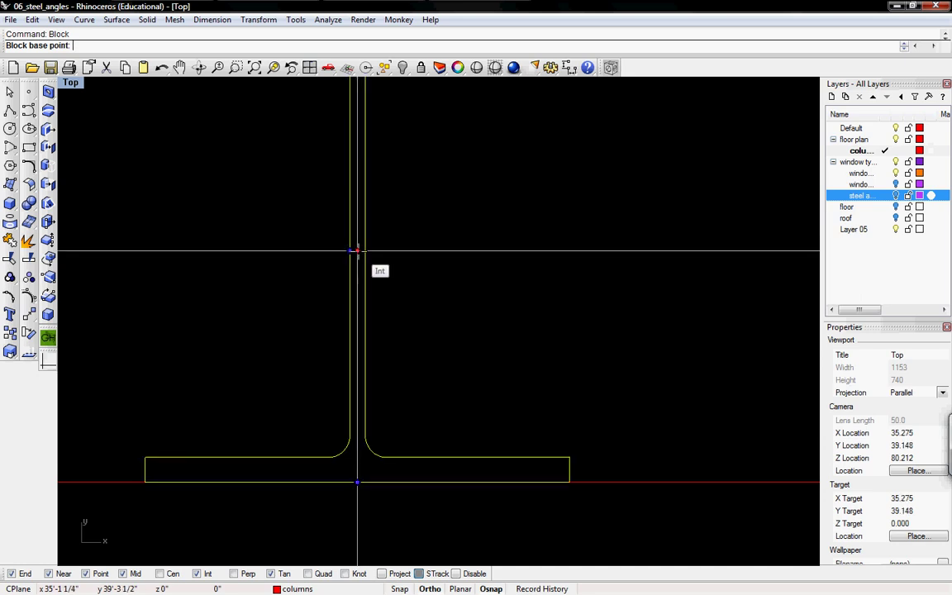
{"action": "left_click", "coordinate": [357, 250]}
{"action": "type", "text": "wfbeam"}
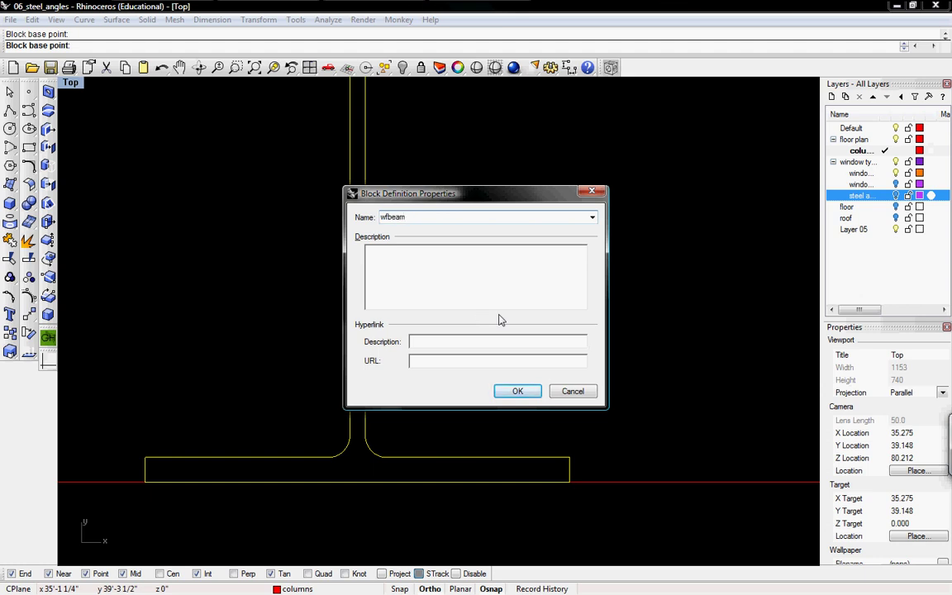
{"action": "key", "text": "Return"}
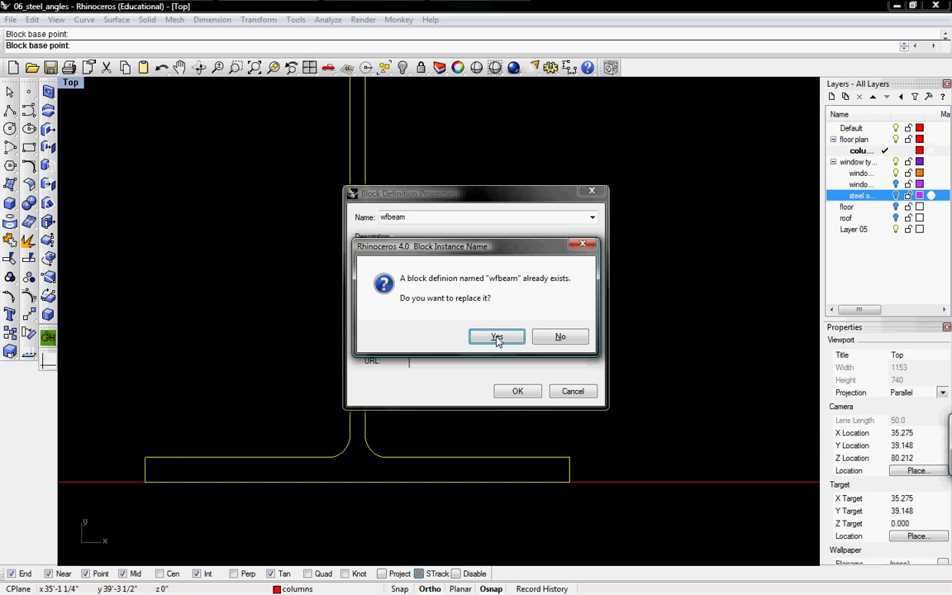
{"action": "left_click", "coordinate": [496, 338]}
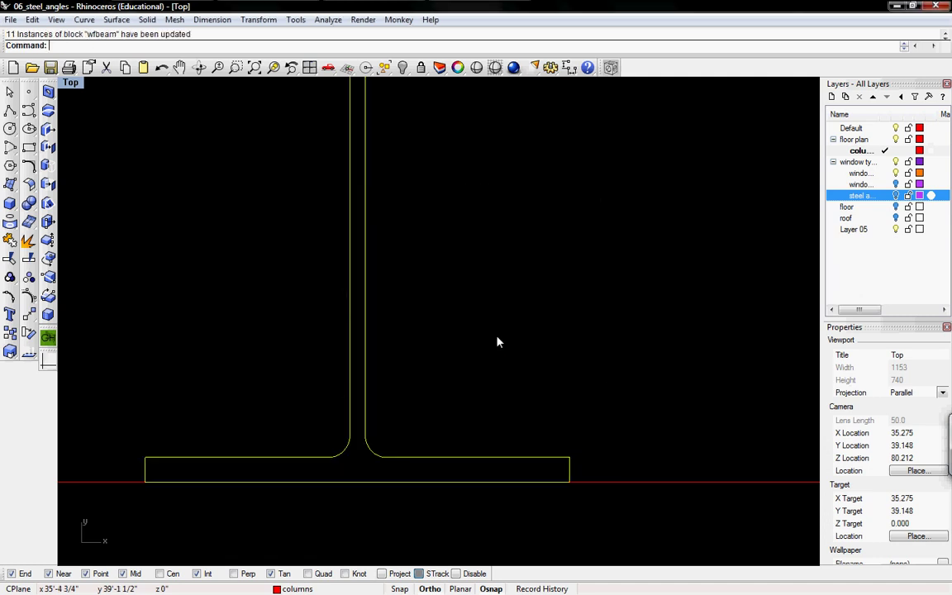
Inspect an updated column's flange against the adjacent window frames
{"action": "scroll", "coordinate": [444, 313], "scroll_direction": "down", "scroll_amount": 5}
{"action": "right_click_drag", "start_coordinate": [422, 311], "coordinate": [345, 319]}
{"action": "scroll", "coordinate": [383, 315], "scroll_direction": "down", "scroll_amount": 16}
{"action": "right_click_drag", "start_coordinate": [608, 313], "coordinate": [445, 320]}
{"action": "scroll", "coordinate": [546, 324], "scroll_direction": "up", "scroll_amount": 6}
{"action": "scroll", "coordinate": [489, 319], "scroll_direction": "up", "scroll_amount": 10}
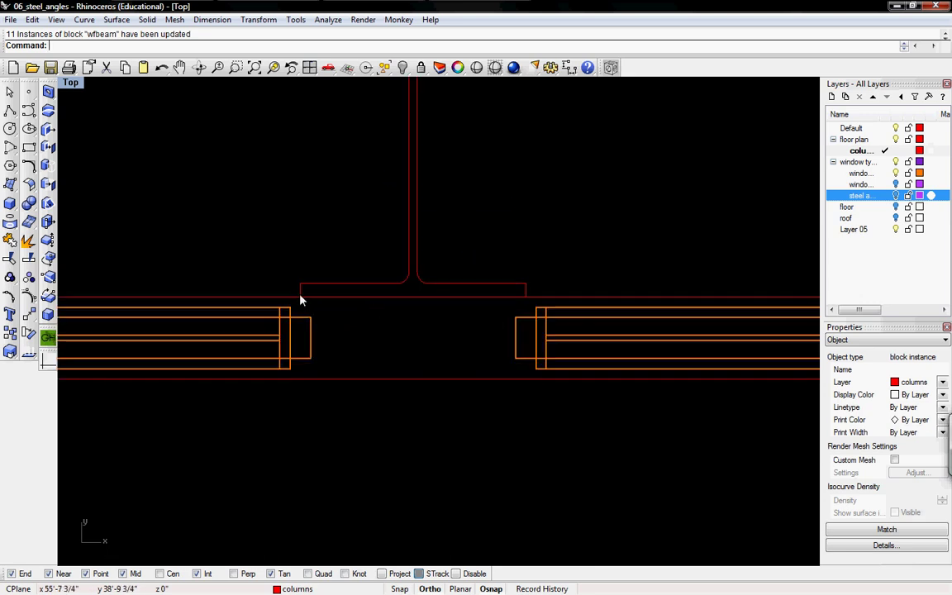
{"action": "left_click", "coordinate": [302, 292]}
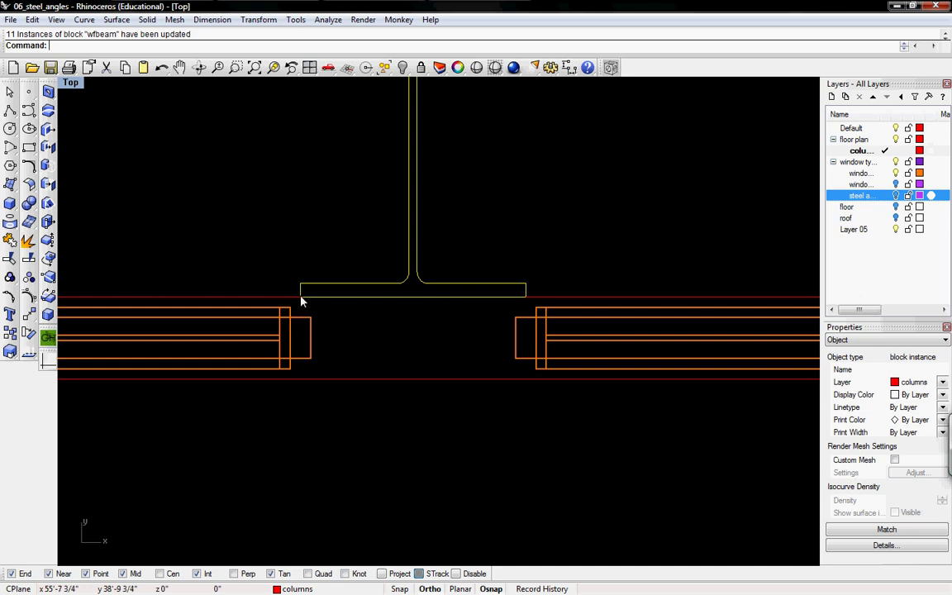
{"action": "right_click_drag", "start_coordinate": [460, 284], "coordinate": [428, 395]}
Turn the steel angle layer back on, check the angles against the columns and clear the column selection
{"action": "scroll", "coordinate": [449, 288], "scroll_direction": "down", "scroll_amount": 10}
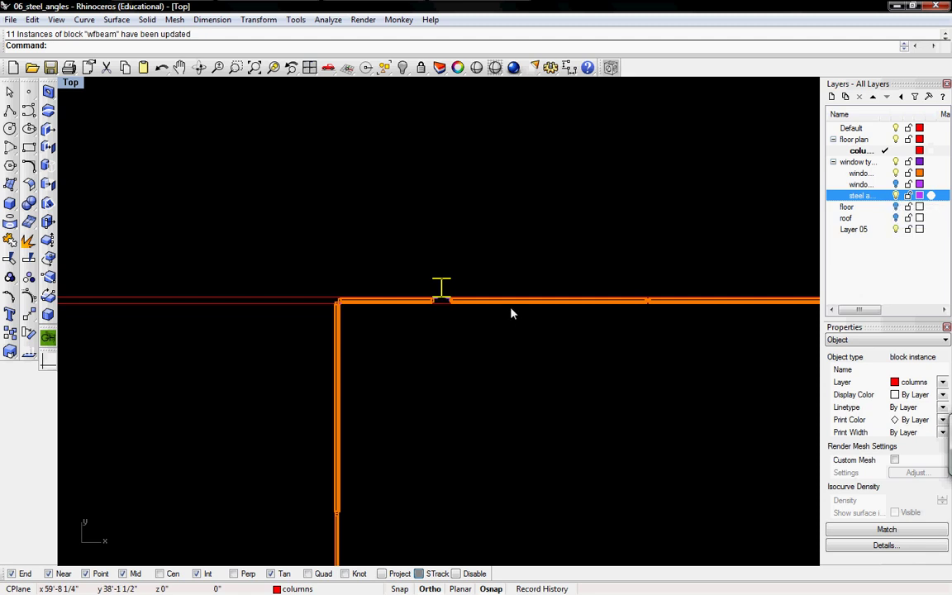
{"action": "scroll", "coordinate": [462, 326], "scroll_direction": "up", "scroll_amount": 8}
{"action": "scroll", "coordinate": [475, 298], "scroll_direction": "down", "scroll_amount": 12}
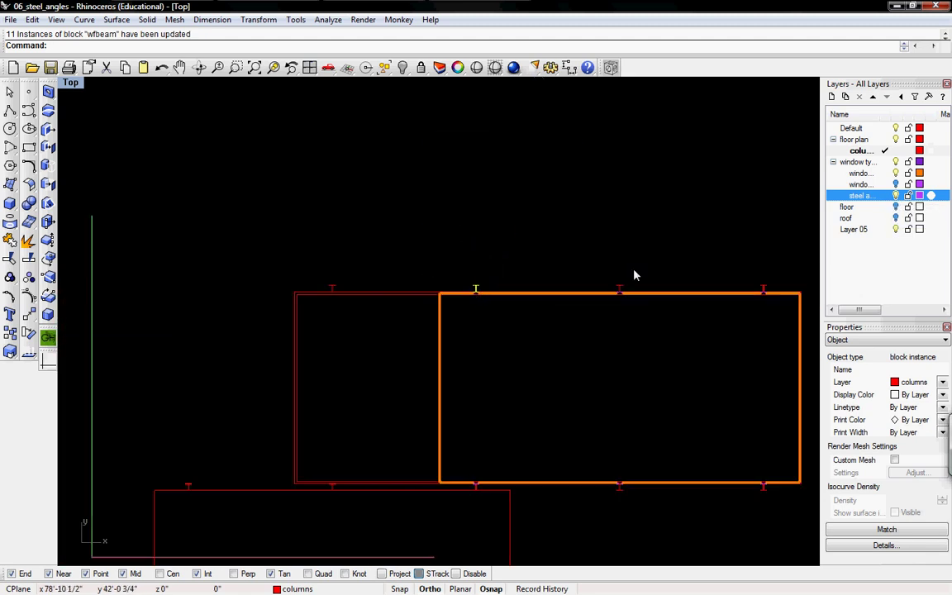
{"action": "right_click_drag", "start_coordinate": [634, 271], "coordinate": [539, 215]}
{"action": "key", "text": "Escape"}
{"action": "right_click_drag", "start_coordinate": [571, 389], "coordinate": [574, 322]}
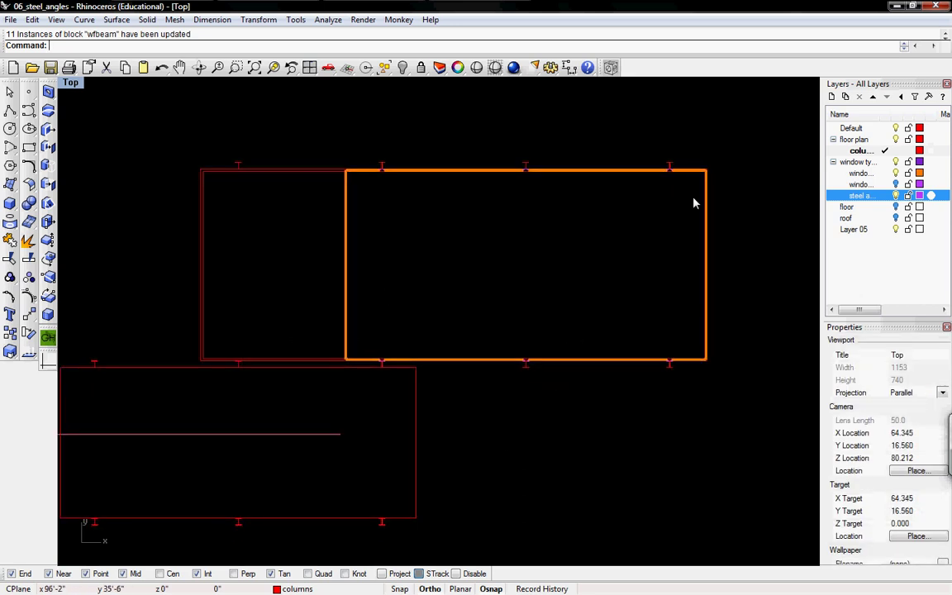
Select the eight column profiles along the house's two long sides for a curve extrusion
{"action": "type", "text": "extrudecrv"}
{"action": "key", "text": "Return"}
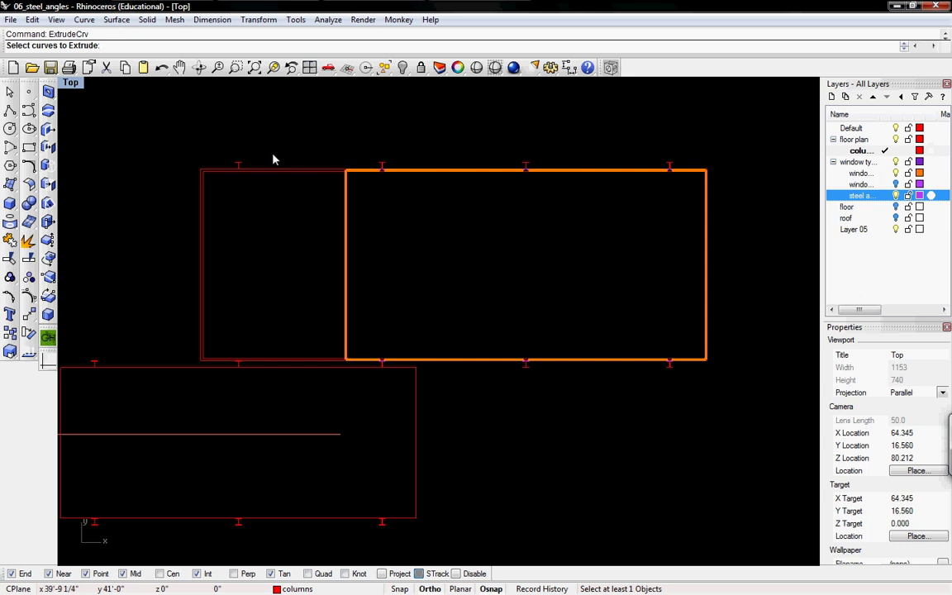
{"action": "left_click", "coordinate": [237, 165]}
{"action": "left_click", "coordinate": [384, 166]}
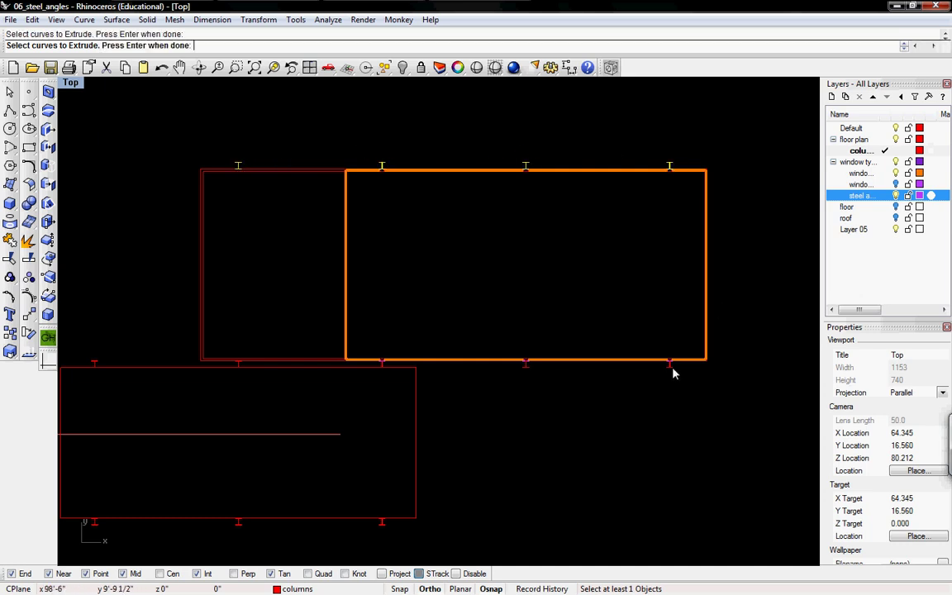
{"action": "scroll", "coordinate": [382, 360], "scroll_direction": "up", "scroll_amount": 4}
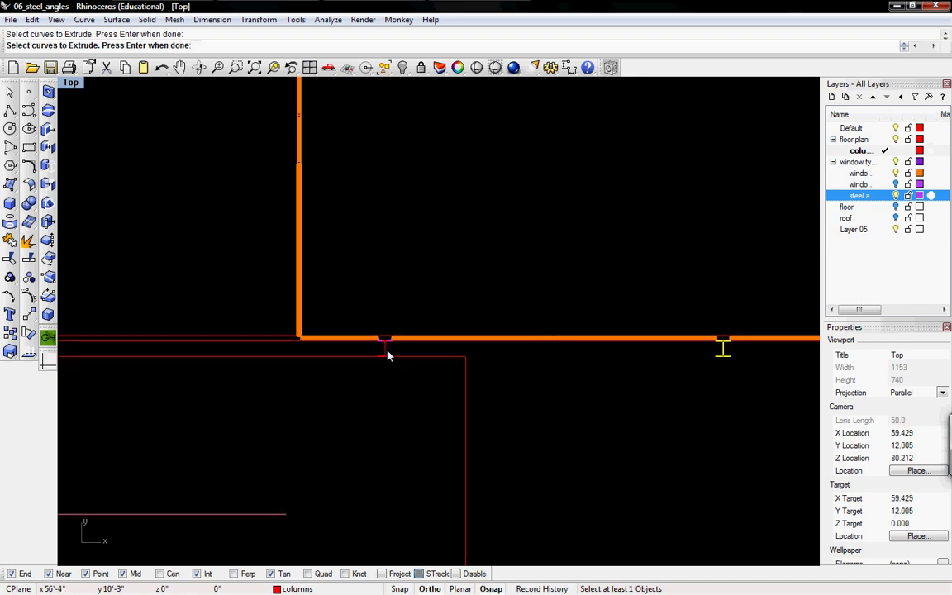
{"action": "right_click_drag", "start_coordinate": [230, 338], "coordinate": [410, 317]}
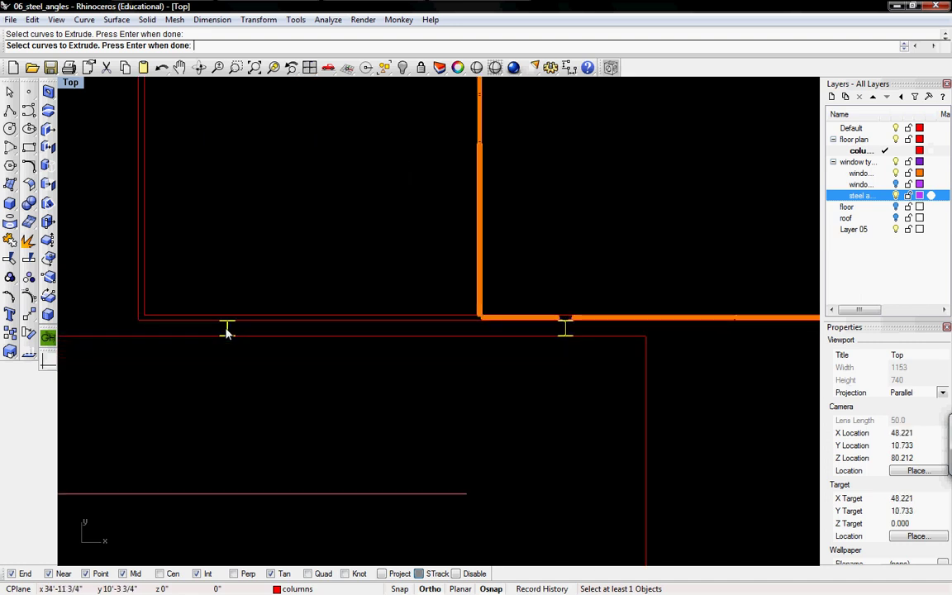
{"action": "key", "text": "ctrl+F2"}
{"action": "key", "text": "ctrl+F3"}
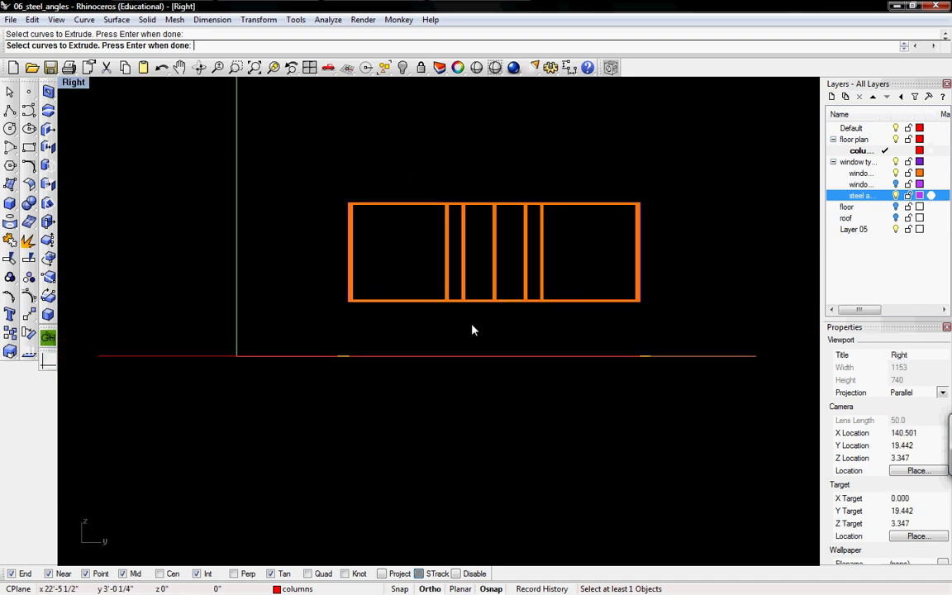
{"action": "key", "text": "ctrl+F4"}
{"action": "right_click_drag", "start_coordinate": [576, 325], "coordinate": [372, 338]}
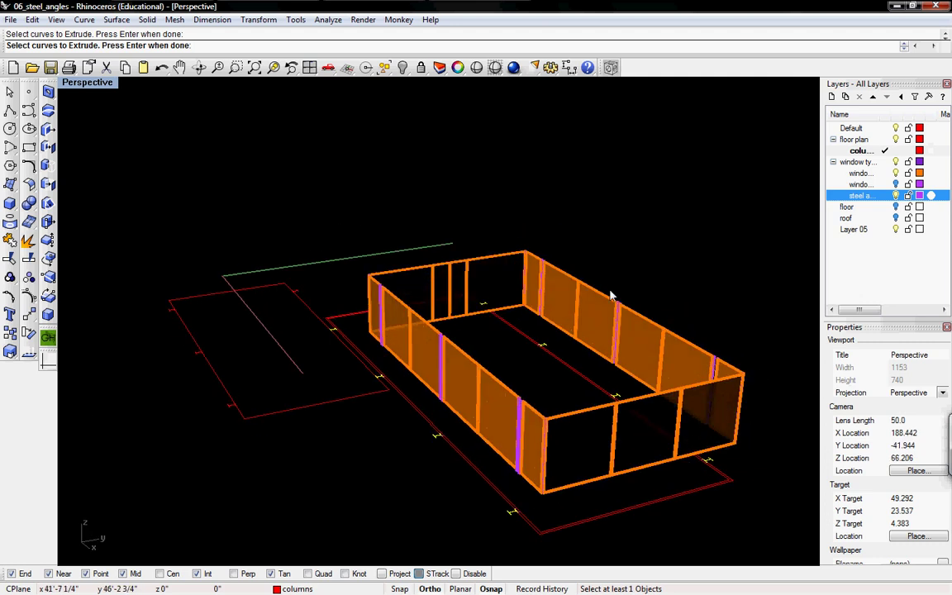
Turn on the roof layer and extrude the house columns about 15'-8 1/2" upward, ending within the roof slab's depth
{"action": "left_click", "coordinate": [895, 217]}
{"action": "right_click_drag", "start_coordinate": [499, 360], "coordinate": [510, 391]}
{"action": "key", "text": "Return"}
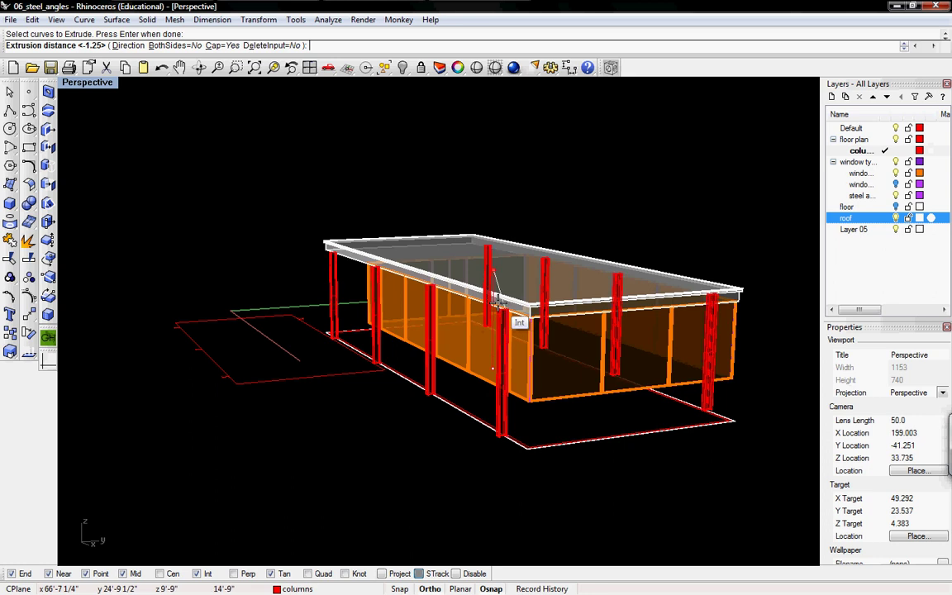
{"action": "scroll", "coordinate": [517, 315], "scroll_direction": "up", "scroll_amount": 3}
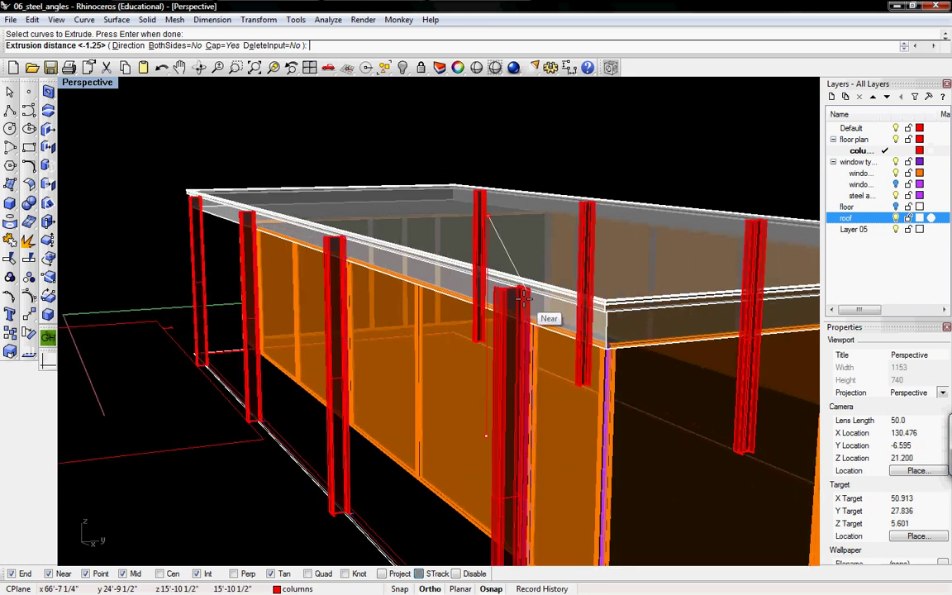
{"action": "key", "text": "ctrl+F1"}
{"action": "key", "text": "ctrl+F2"}
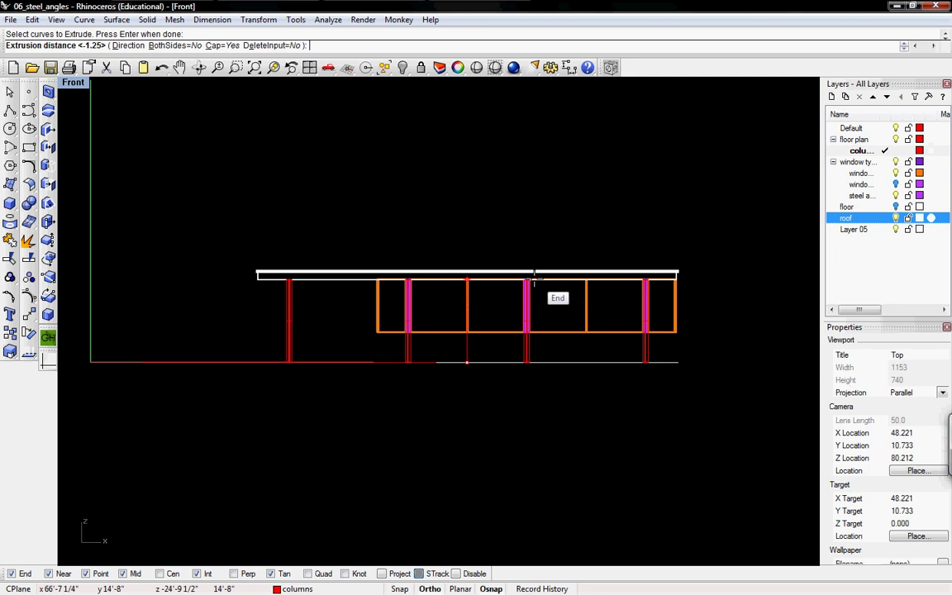
{"action": "scroll", "coordinate": [529, 273], "scroll_direction": "up", "scroll_amount": 5}
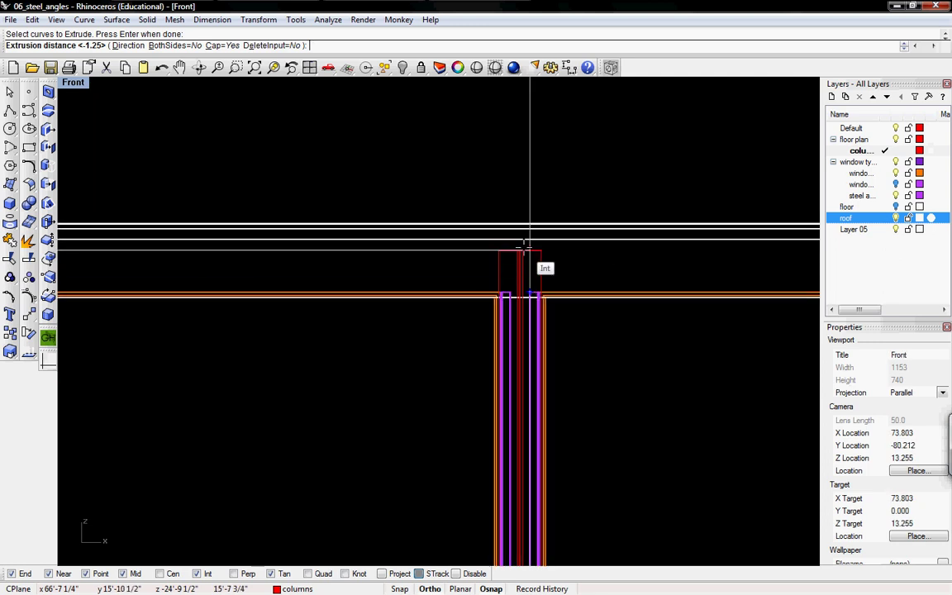
{"action": "scroll", "coordinate": [523, 246], "scroll_direction": "up", "scroll_amount": 1}
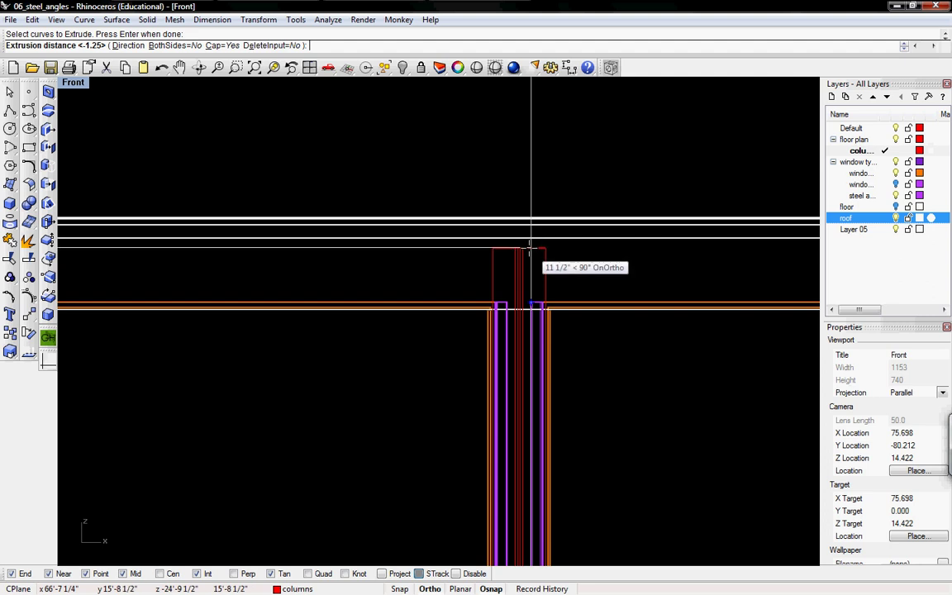
{"action": "left_click", "coordinate": [530, 248]}
Check the extruded house columns against the roof in perspective and turn on the floor layer
{"action": "right_click_drag", "start_coordinate": [685, 283], "coordinate": [478, 268]}
{"action": "scroll", "coordinate": [488, 263], "scroll_direction": "down", "scroll_amount": 17}
{"action": "key", "text": "ctrl+F3"}
{"action": "key", "text": "ctrl+F4"}
{"action": "right_click_drag", "start_coordinate": [646, 280], "coordinate": [484, 352]}
{"action": "mouse_move", "coordinate": [361, 364]}
{"action": "right_mouse_down"}
{"action": "mouse_move", "coordinate": [308, 359]}
{"action": "mouse_move", "coordinate": [472, 397]}
{"action": "mouse_move", "coordinate": [385, 407]}
{"action": "right_mouse_up"}
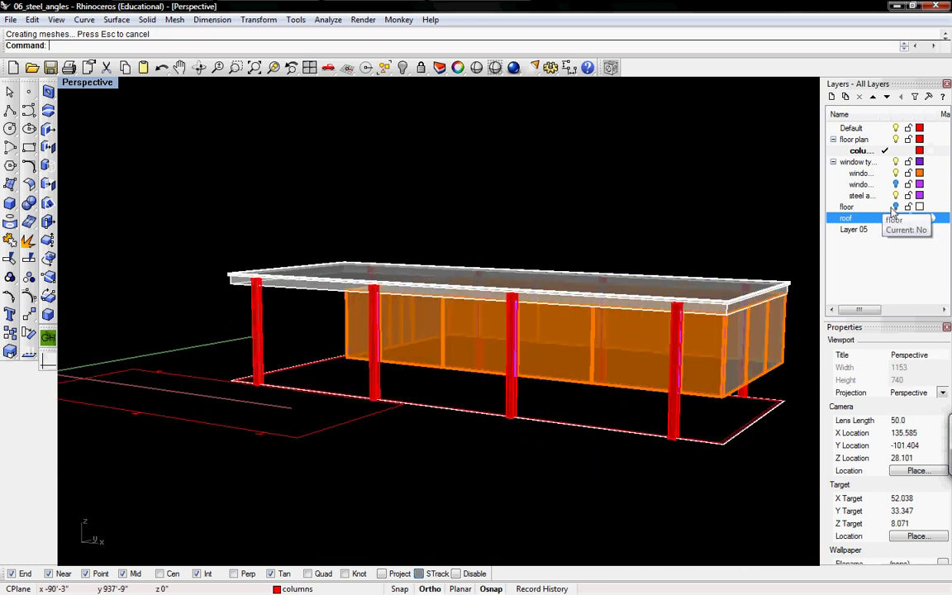
{"action": "left_click", "coordinate": [895, 207]}
{"action": "mouse_move", "coordinate": [306, 416]}
{"action": "right_mouse_down"}
{"action": "mouse_move", "coordinate": [472, 410]}
{"action": "mouse_move", "coordinate": [510, 363]}
{"action": "mouse_move", "coordinate": [473, 399]}
{"action": "mouse_move", "coordinate": [540, 264]}
{"action": "right_mouse_up"}
Select the four remaining column profiles around the lower platform for a curve extrusion
{"action": "key", "text": "ctrl+F1"}
{"action": "right_click_drag", "start_coordinate": [327, 311], "coordinate": [590, 188]}
{"action": "scroll", "coordinate": [438, 257], "scroll_direction": "down", "scroll_amount": 10}
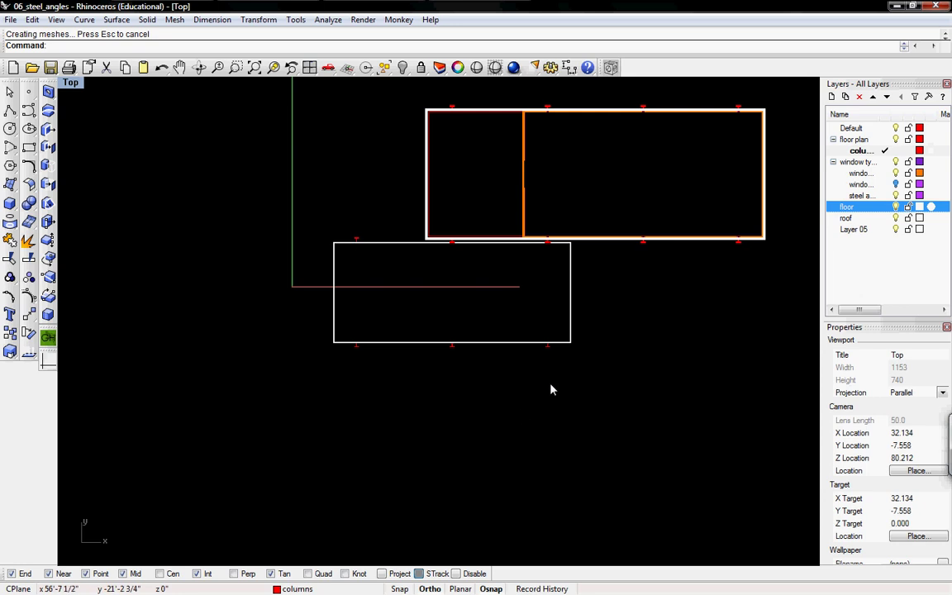
{"action": "type", "text": "tre"}
{"action": "key", "text": "Return"}
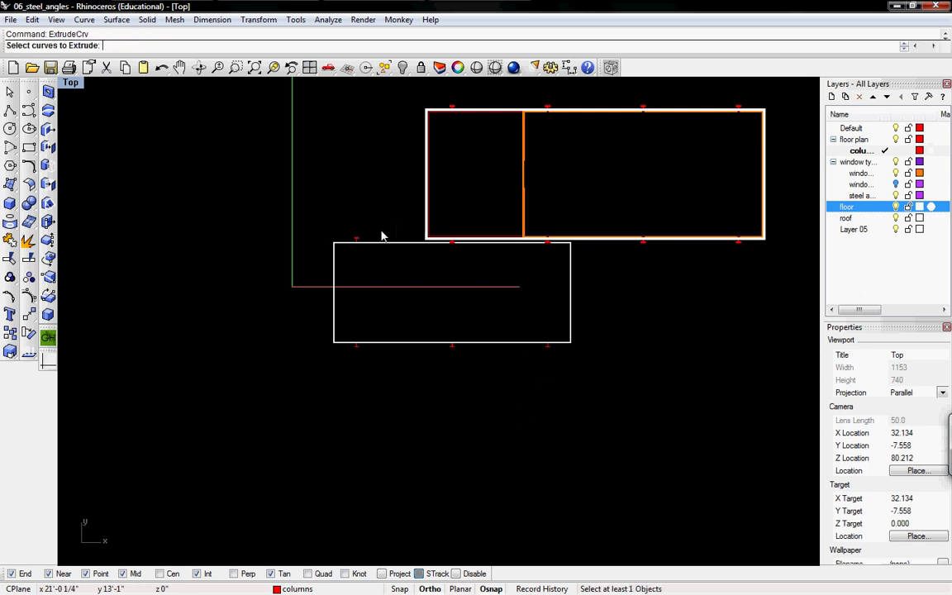
{"action": "left_click", "coordinate": [357, 241]}
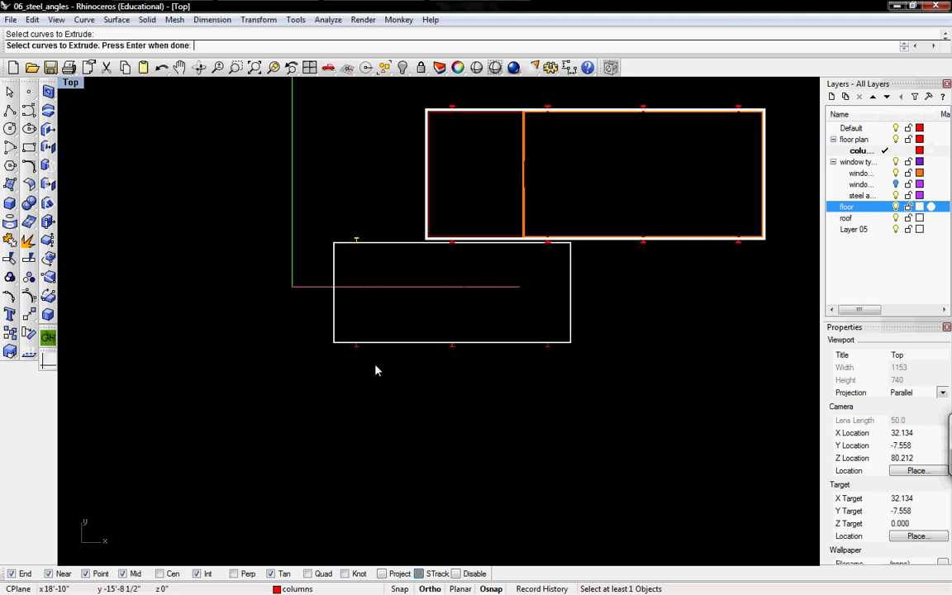
{"action": "left_click", "coordinate": [450, 351]}
{"action": "left_click", "coordinate": [549, 352]}
{"action": "key", "text": "ctrl+F2"}
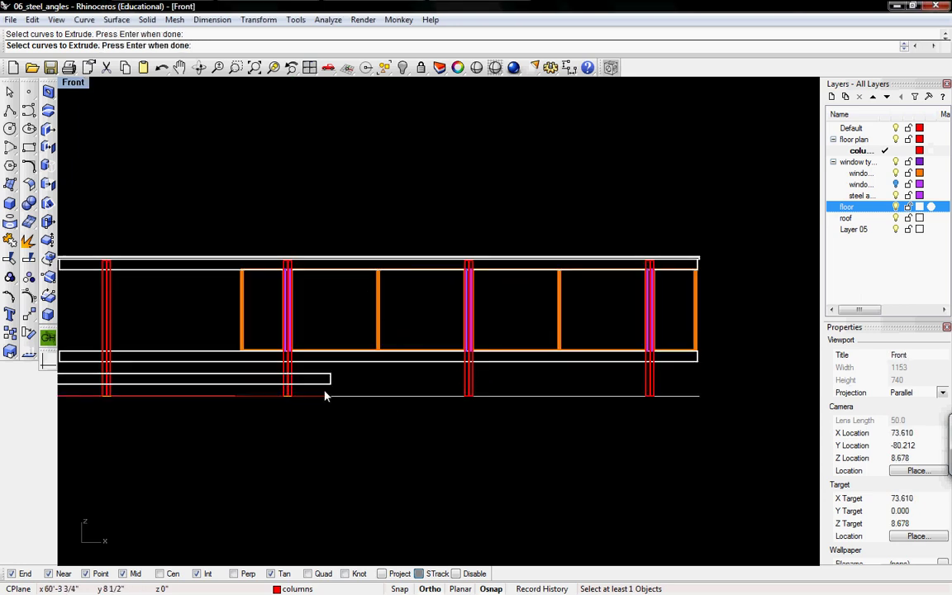
{"action": "key", "text": "Return"}
Extrude the platform columns about 2'-5" upward, ending slightly below the top of the lower floor slab
{"action": "scroll", "coordinate": [293, 388], "scroll_direction": "up", "scroll_amount": 6}
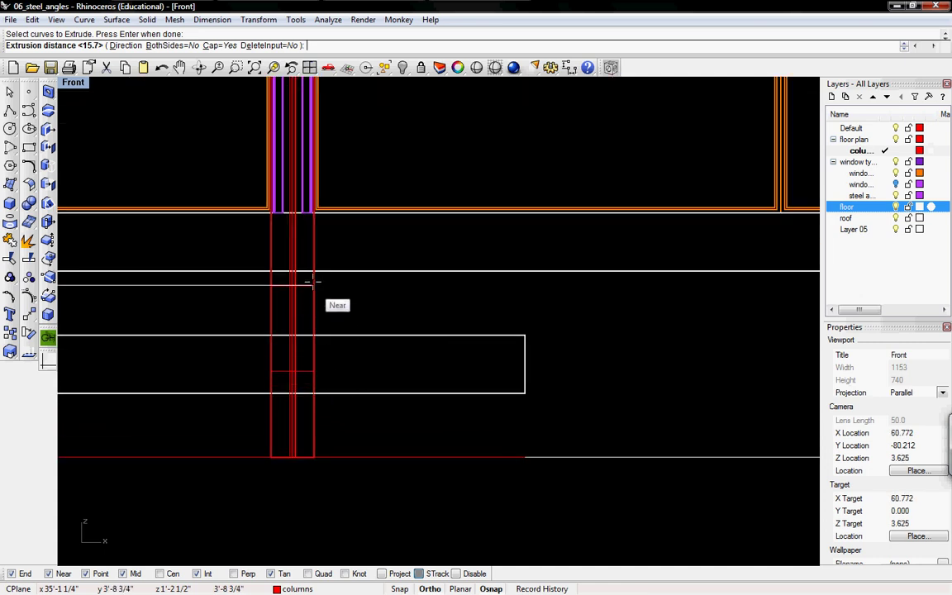
{"action": "scroll", "coordinate": [316, 306], "scroll_direction": "down", "scroll_amount": 5}
{"action": "key", "text": "ctrl+Tab"}
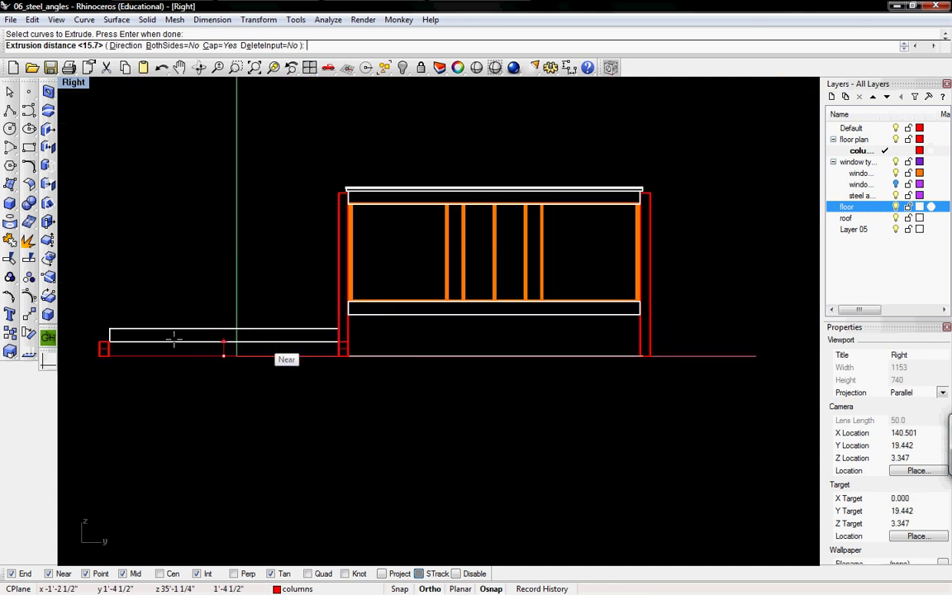
{"action": "scroll", "coordinate": [97, 334], "scroll_direction": "up", "scroll_amount": 4}
{"action": "scroll", "coordinate": [97, 335], "scroll_direction": "up", "scroll_amount": 3}
{"action": "scroll", "coordinate": [109, 323], "scroll_direction": "up", "scroll_amount": 3}
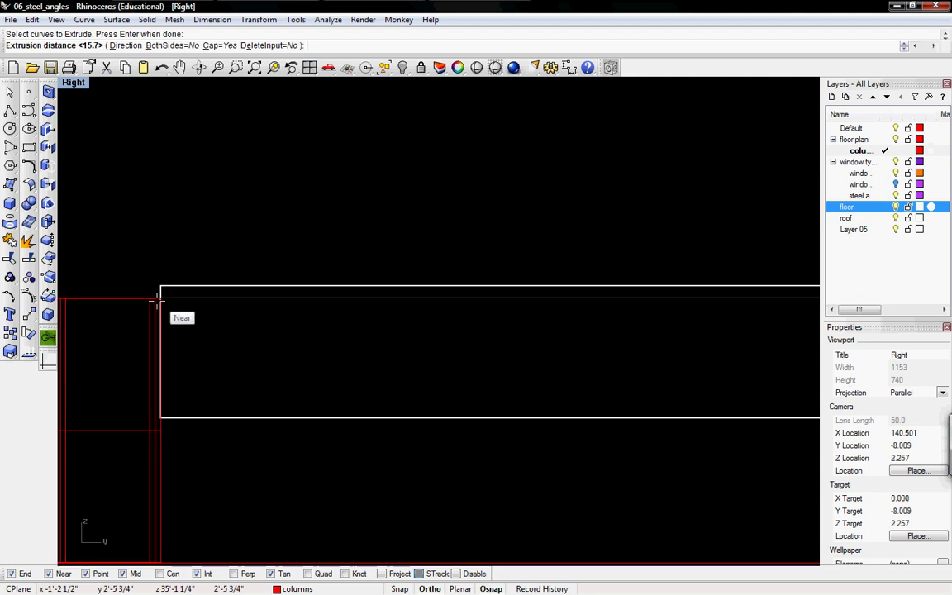
{"action": "left_click", "coordinate": [160, 305]}
Draw a 1" vertical reference line beside the platform's end column, running down from the level of the slab's top
{"action": "right_click_drag", "start_coordinate": [186, 319], "coordinate": [342, 345]}
{"action": "scroll", "coordinate": [297, 319], "scroll_direction": "down", "scroll_amount": 5}
{"action": "right_click_drag", "start_coordinate": [487, 384], "coordinate": [397, 389]}
{"action": "scroll", "coordinate": [398, 388], "scroll_direction": "down", "scroll_amount": 8}
{"action": "scroll", "coordinate": [306, 365], "scroll_direction": "up", "scroll_amount": 15}
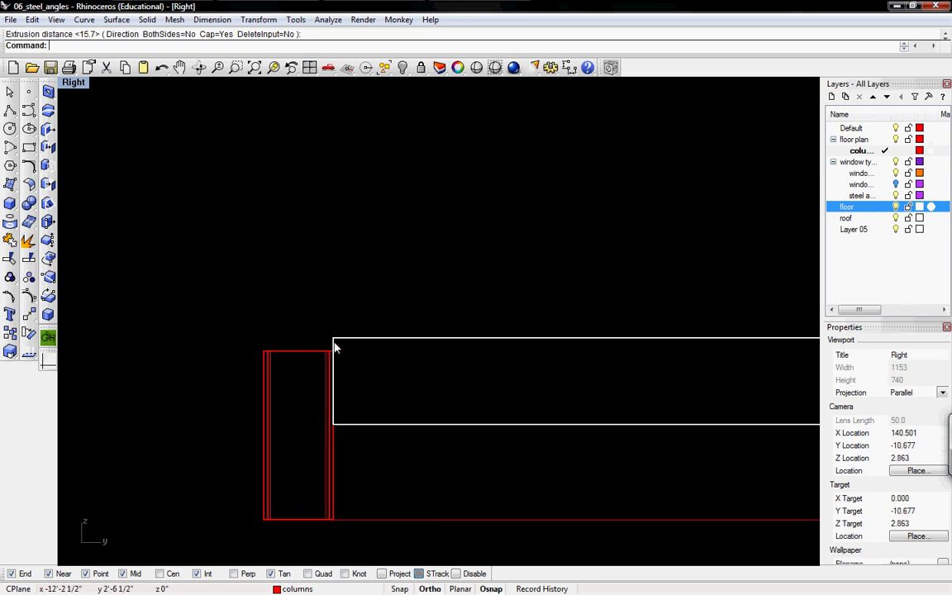
{"action": "scroll", "coordinate": [335, 347], "scroll_direction": "up", "scroll_amount": 2}
{"action": "scroll", "coordinate": [334, 347], "scroll_direction": "up", "scroll_amount": 2}
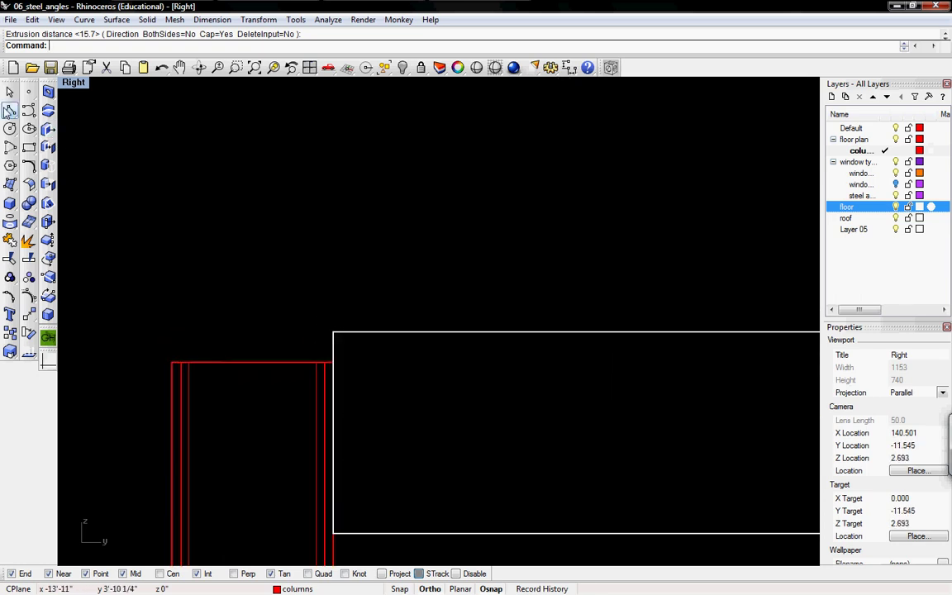
{"action": "left_click", "coordinate": [9, 109]}
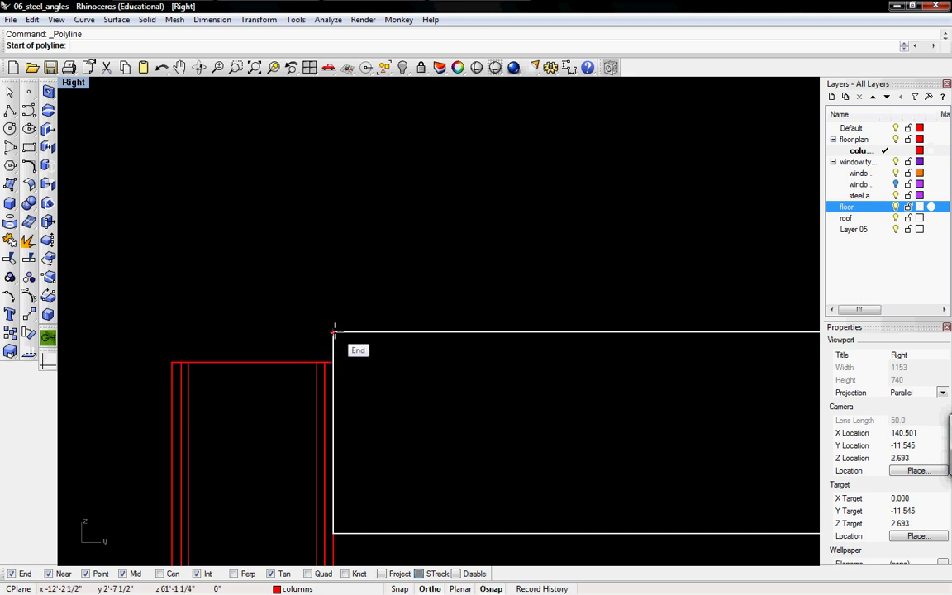
{"action": "left_click", "coordinate": [149, 334]}
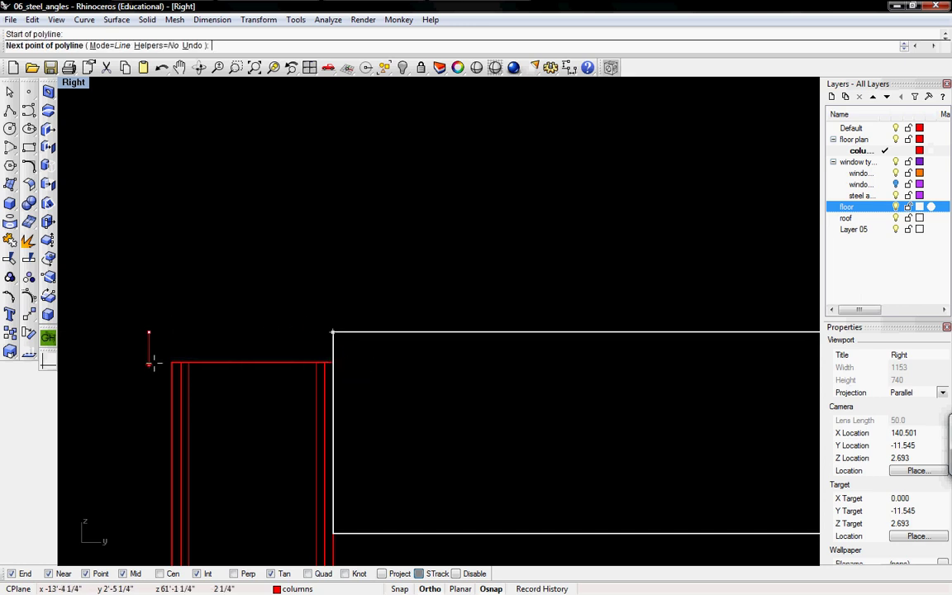
{"action": "type", "text": "1\""}
{"action": "key", "text": "Return"}
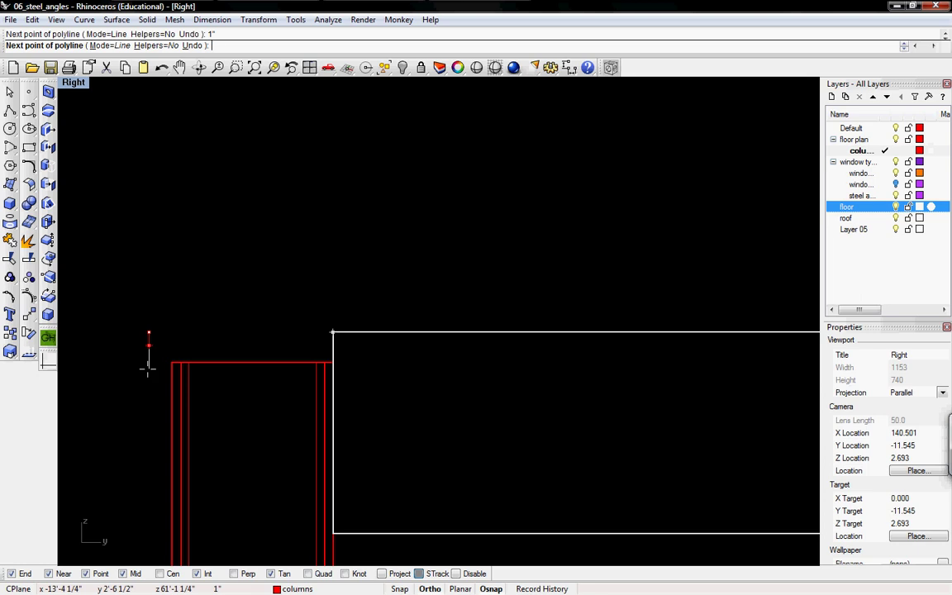
{"action": "left_click", "coordinate": [152, 346]}
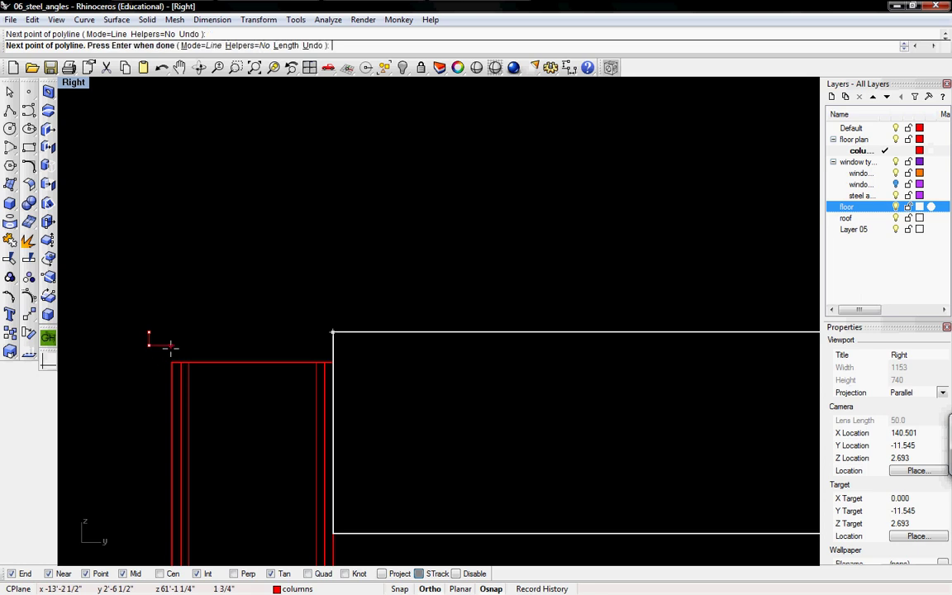
{"action": "key", "text": "Return"}
Select the four short extruded columns of the lower platform
{"action": "left_click", "coordinate": [236, 366]}
{"action": "left_click", "coordinate": [252, 324]}
{"action": "left_click_drag", "start_coordinate": [167, 422], "coordinate": [170, 419]}
{"action": "scroll", "coordinate": [196, 393], "scroll_direction": "down", "scroll_amount": 5}
{"action": "right_click_drag", "start_coordinate": [609, 405], "coordinate": [520, 412]}
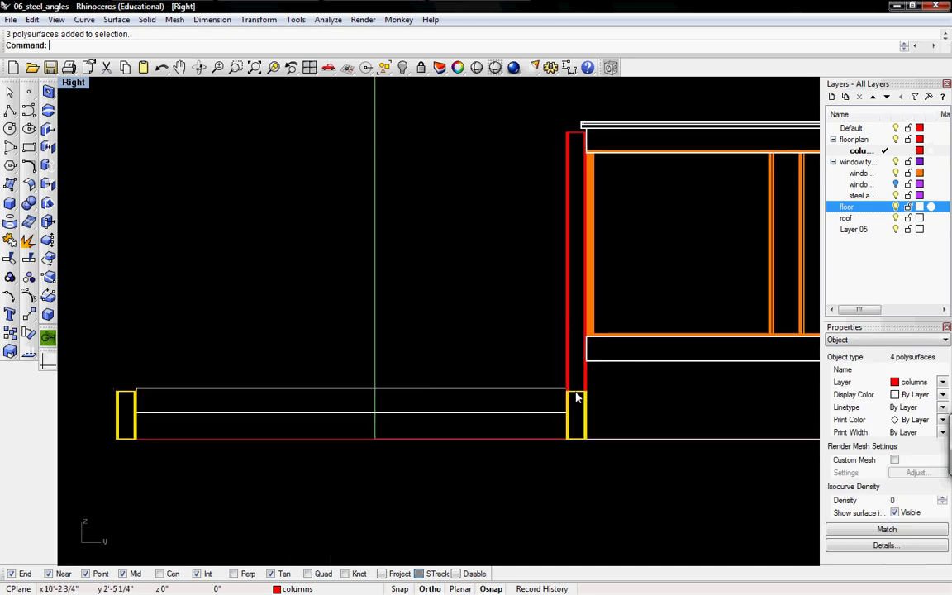
Try to stretch the short columns vertically from their base to the reference line's upper end with Scale1D, and undo it
{"action": "right_click_drag", "start_coordinate": [189, 375], "coordinate": [421, 364]}
{"action": "right_click_drag", "start_coordinate": [325, 398], "coordinate": [332, 332], "text": "ctrl"}
{"action": "type", "text": "Scale"}
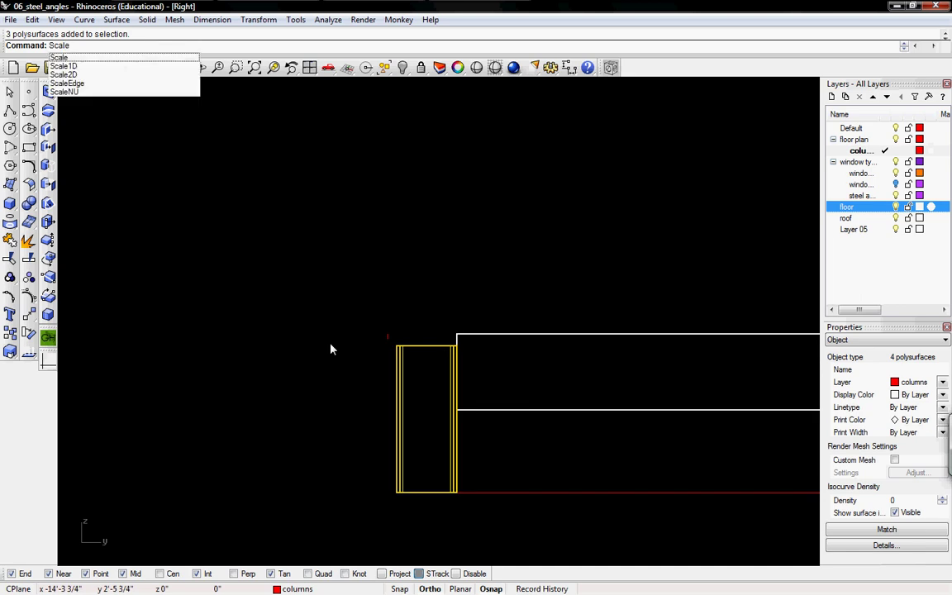
{"action": "type", "text": "1D"}
{"action": "key", "text": "Return"}
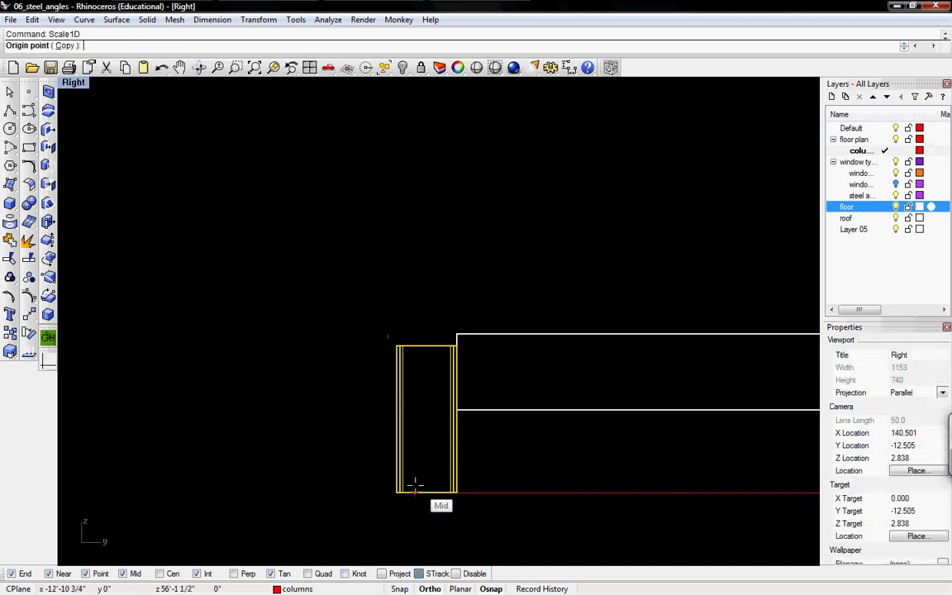
{"action": "left_click", "coordinate": [417, 492]}
{"action": "left_click", "coordinate": [415, 345]}
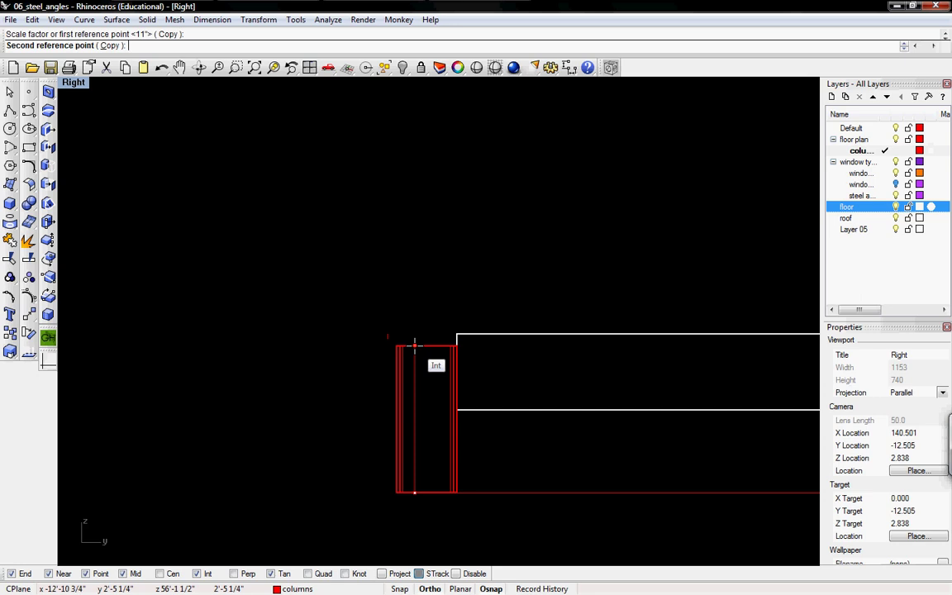
{"action": "left_click", "coordinate": [386, 334]}
{"action": "key", "text": "ctrl+F4"}
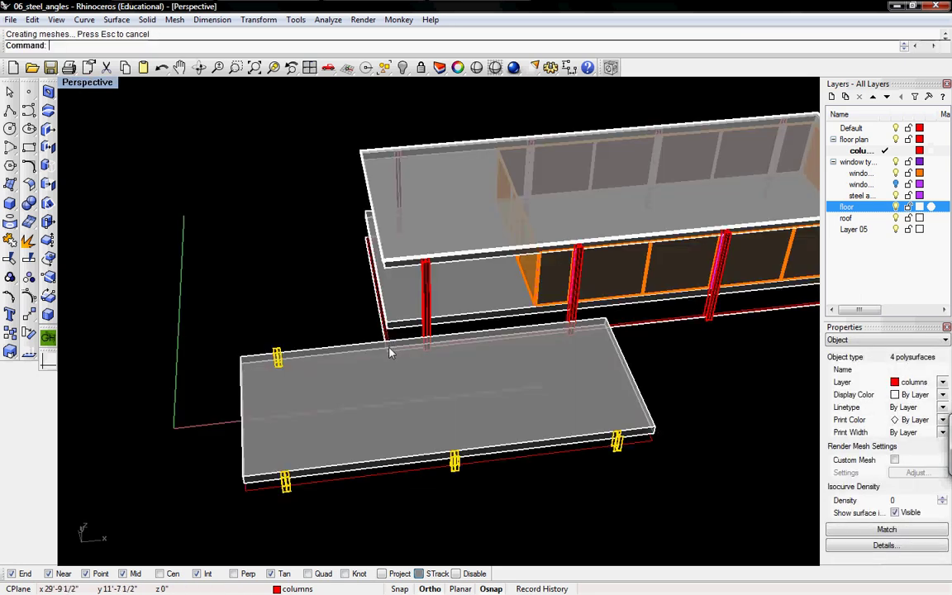
{"action": "key", "text": "ctrl+z"}
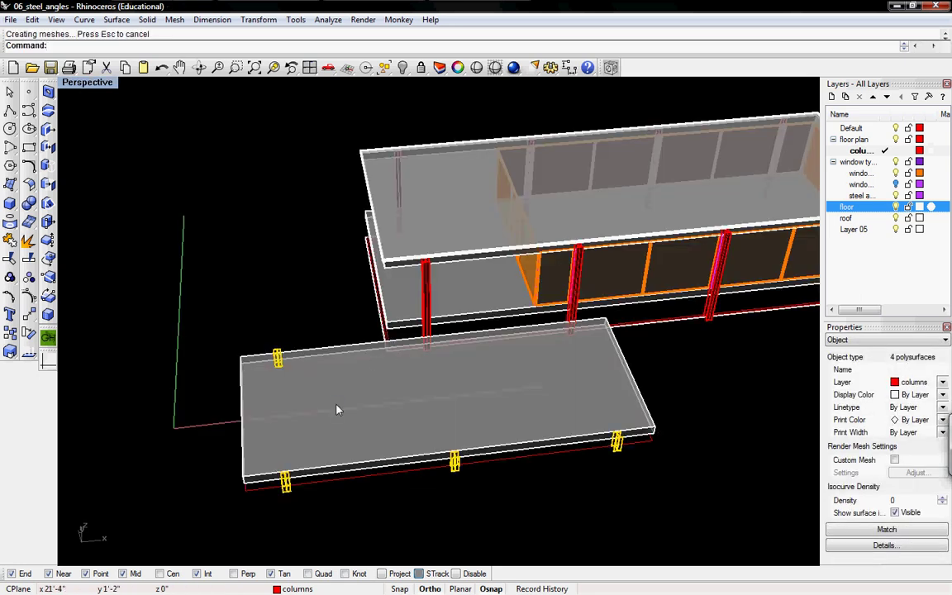
Stretch the four platform columns vertically with Scale1D from their base so their tops meet the reference line's lower end
{"action": "key", "text": "ctrl+F2"}
{"action": "key", "text": "ctrl+F3"}
{"action": "key", "text": "ctrl+F3"}
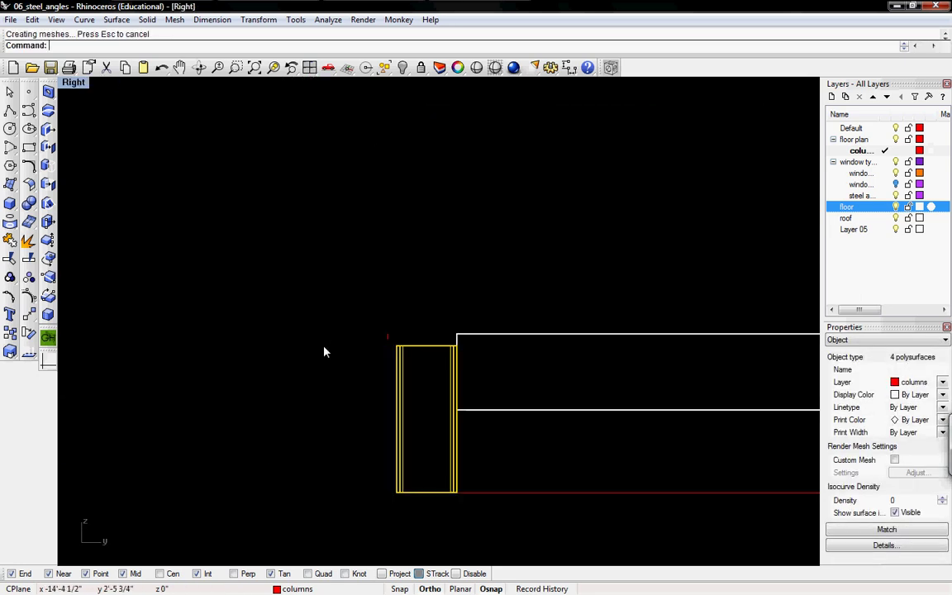
{"action": "key", "text": "Return"}
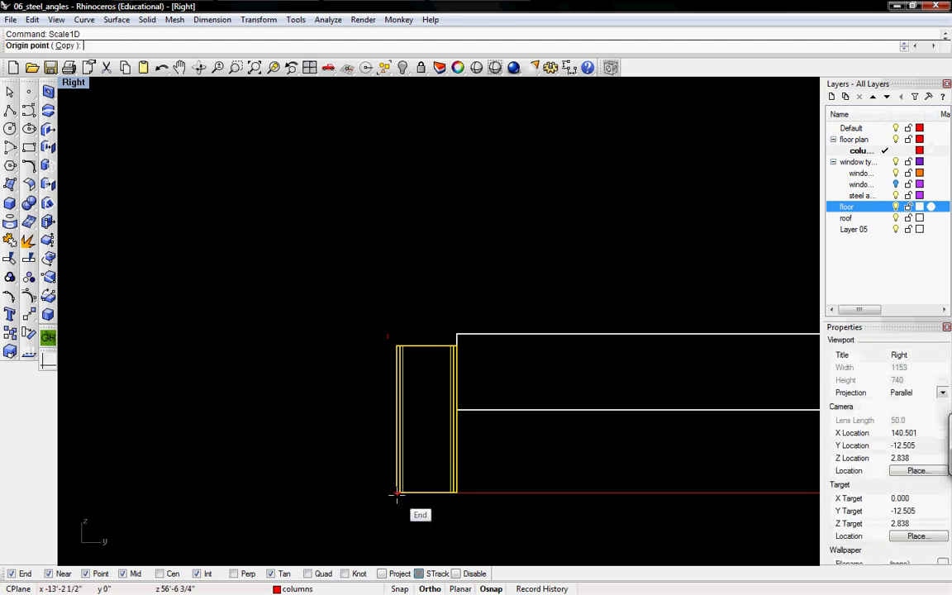
{"action": "left_click", "coordinate": [394, 494]}
{"action": "left_click", "coordinate": [386, 343]}
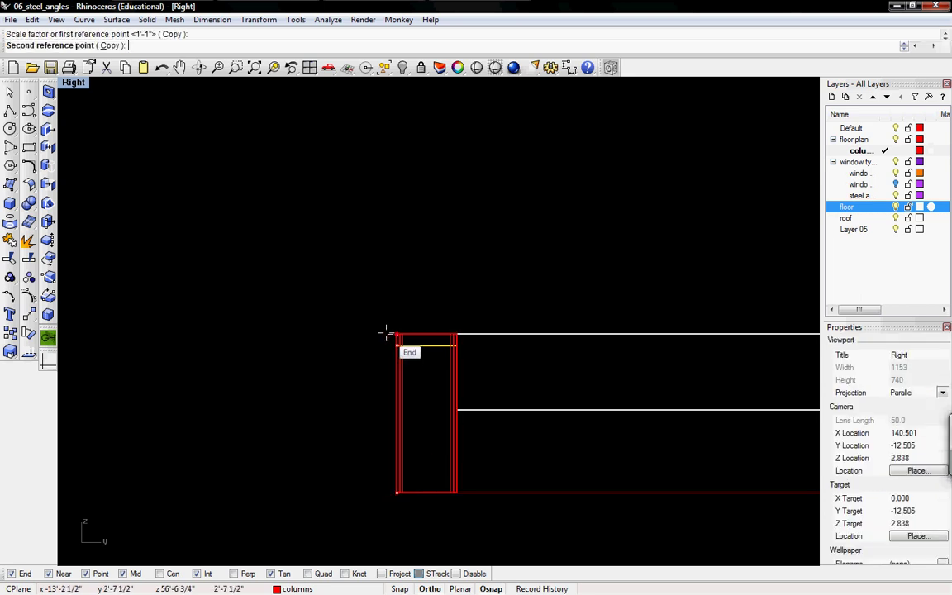
{"action": "scroll", "coordinate": [386, 333], "scroll_direction": "up", "scroll_amount": 5}
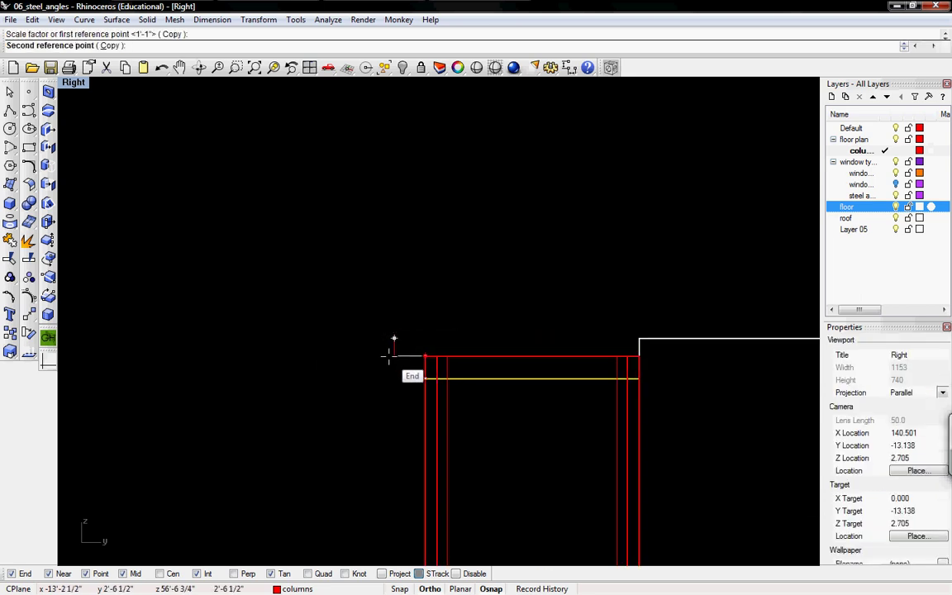
{"action": "left_click", "coordinate": [388, 356]}
{"action": "key", "text": "ctrl+F4"}
{"action": "left_click", "coordinate": [369, 517]}
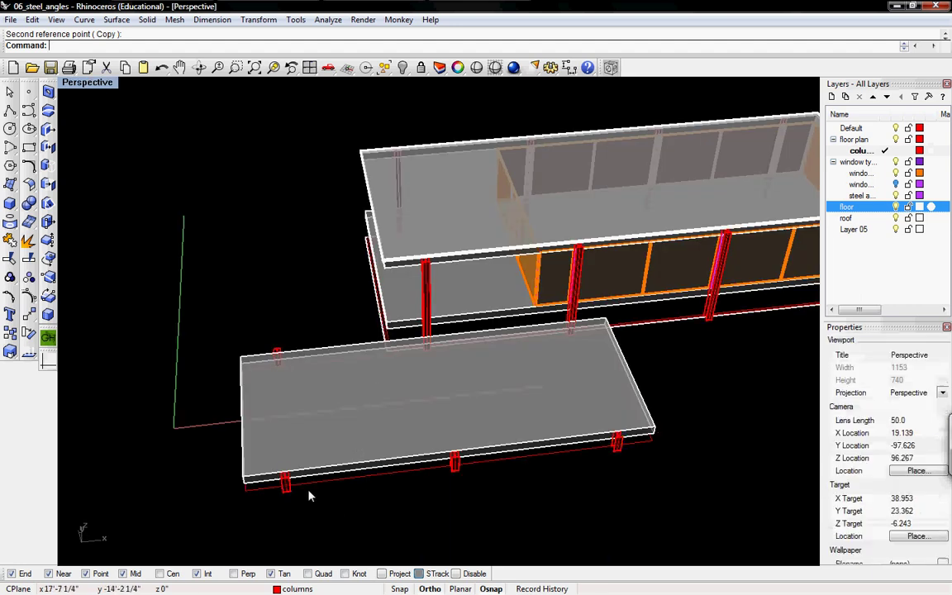
Draw a 1" vertical reference line beside the first tall column, running down from the top of the roof slab in the front view
{"action": "scroll", "coordinate": [283, 483], "scroll_direction": "up", "scroll_amount": 10}
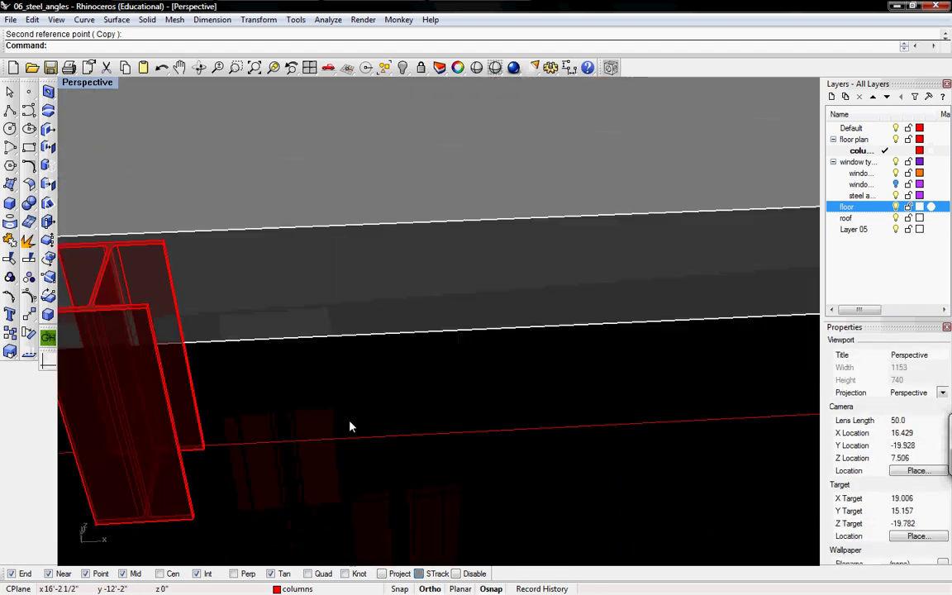
{"action": "scroll", "coordinate": [347, 419], "scroll_direction": "down", "scroll_amount": 8}
{"action": "right_click_drag", "start_coordinate": [603, 291], "coordinate": [491, 254]}
{"action": "scroll", "coordinate": [626, 261], "scroll_direction": "up", "scroll_amount": 8}
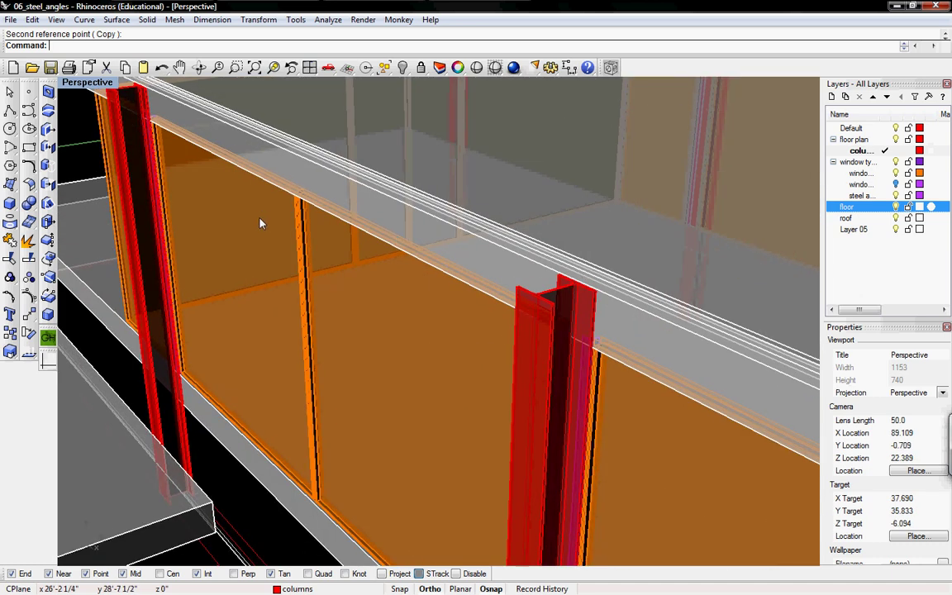
{"action": "scroll", "coordinate": [260, 223], "scroll_direction": "down", "scroll_amount": 10}
{"action": "key", "text": "ctrl+F1"}
{"action": "key", "text": "ctrl+F2"}
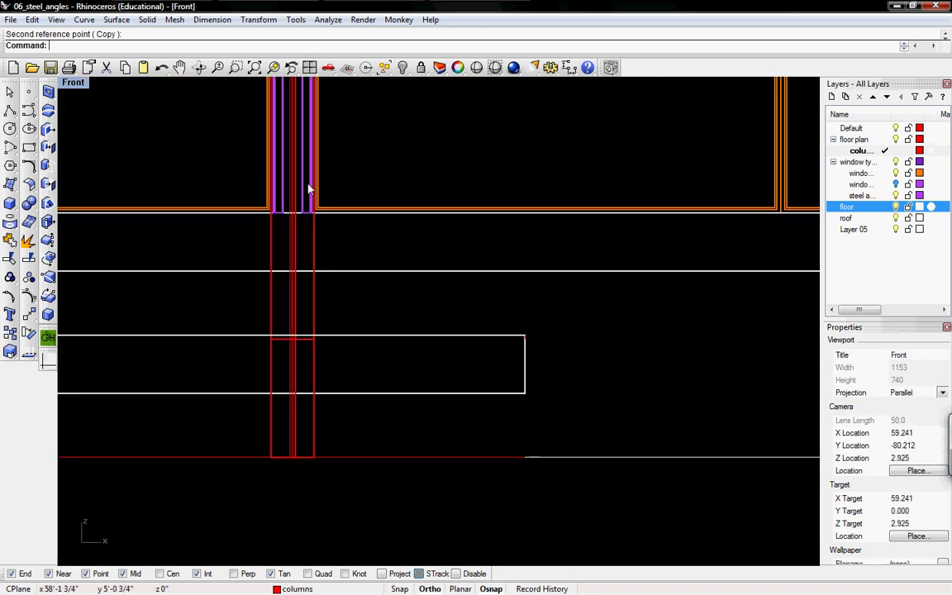
{"action": "scroll", "coordinate": [310, 194], "scroll_direction": "down", "scroll_amount": 6}
{"action": "right_click_drag", "start_coordinate": [241, 263], "coordinate": [399, 258]}
{"action": "scroll", "coordinate": [365, 282], "scroll_direction": "up", "scroll_amount": 10}
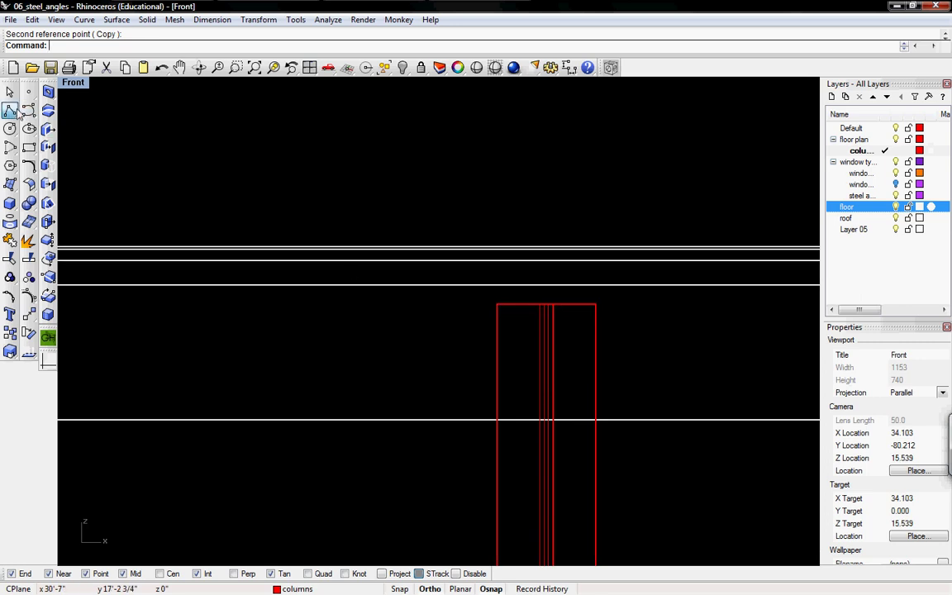
{"action": "left_click", "coordinate": [29, 110]}
{"action": "left_click", "coordinate": [435, 285]}
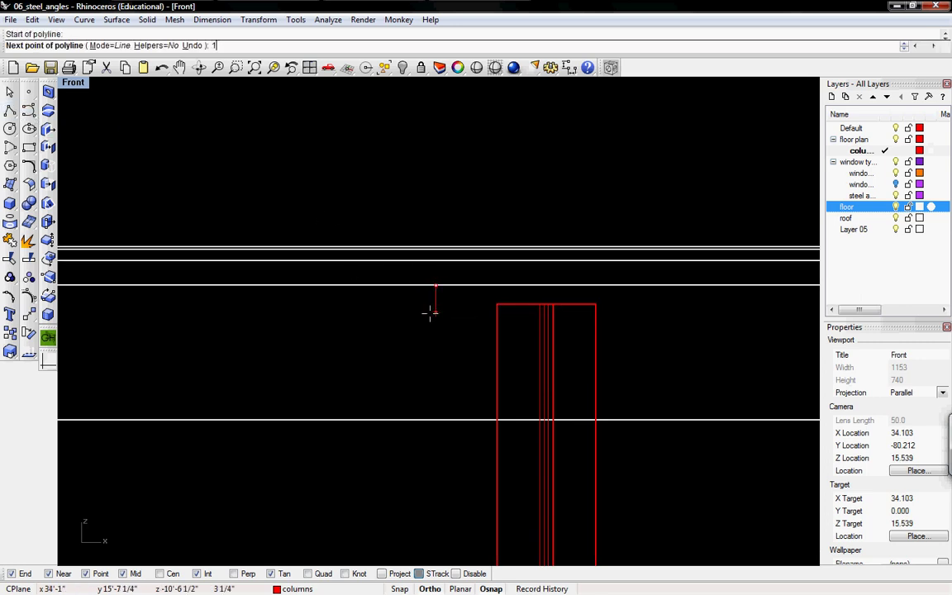
{"action": "type", "text": "1\""}
{"action": "key", "text": "Return"}
{"action": "left_click", "coordinate": [435, 297]}
{"action": "key", "text": "Return"}
Select all eight tall columns along the house, adding each front and back pair in the front view
{"action": "left_click_drag", "start_coordinate": [435, 362], "coordinate": [430, 364]}
{"action": "scroll", "coordinate": [521, 361], "scroll_direction": "down", "scroll_amount": 8}
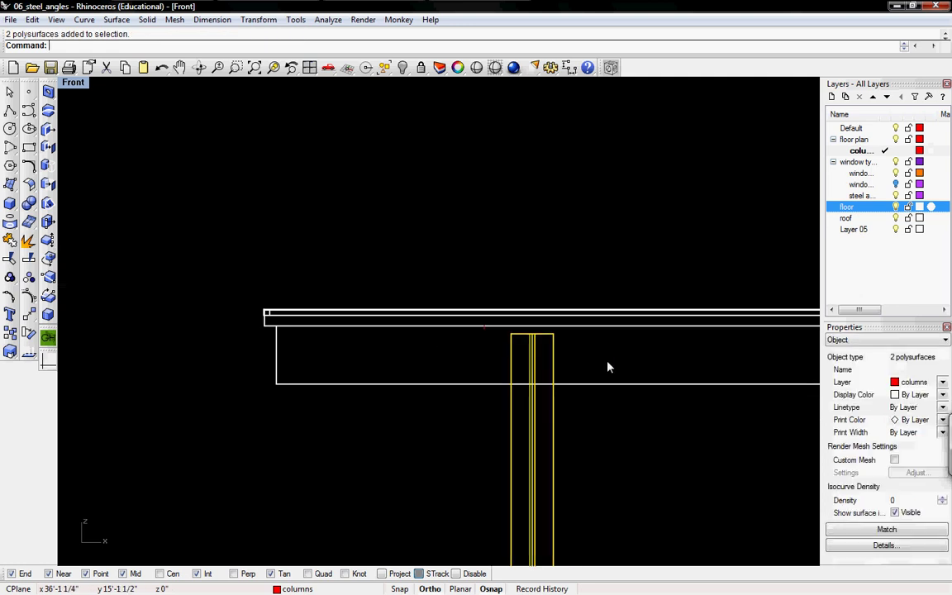
{"action": "right_click_drag", "start_coordinate": [635, 363], "coordinate": [410, 358]}
{"action": "scroll", "coordinate": [410, 359], "scroll_direction": "down", "scroll_amount": 8}
{"action": "right_click_drag", "start_coordinate": [602, 359], "coordinate": [380, 339]}
{"action": "left_click_drag", "start_coordinate": [601, 333], "coordinate": [539, 337], "text": "shift"}
{"action": "right_click_drag", "start_coordinate": [644, 349], "coordinate": [314, 328]}
{"action": "left_click_drag", "start_coordinate": [615, 316], "coordinate": [613, 317], "text": "shift"}
{"action": "right_click_drag", "start_coordinate": [660, 324], "coordinate": [321, 313]}
{"action": "left_click_drag", "start_coordinate": [691, 306], "coordinate": [689, 306], "text": "shift"}
{"action": "right_click_drag", "start_coordinate": [761, 314], "coordinate": [452, 302]}
{"action": "scroll", "coordinate": [342, 298], "scroll_direction": "down", "scroll_amount": 6}
{"action": "right_click_drag", "start_coordinate": [220, 307], "coordinate": [616, 280]}
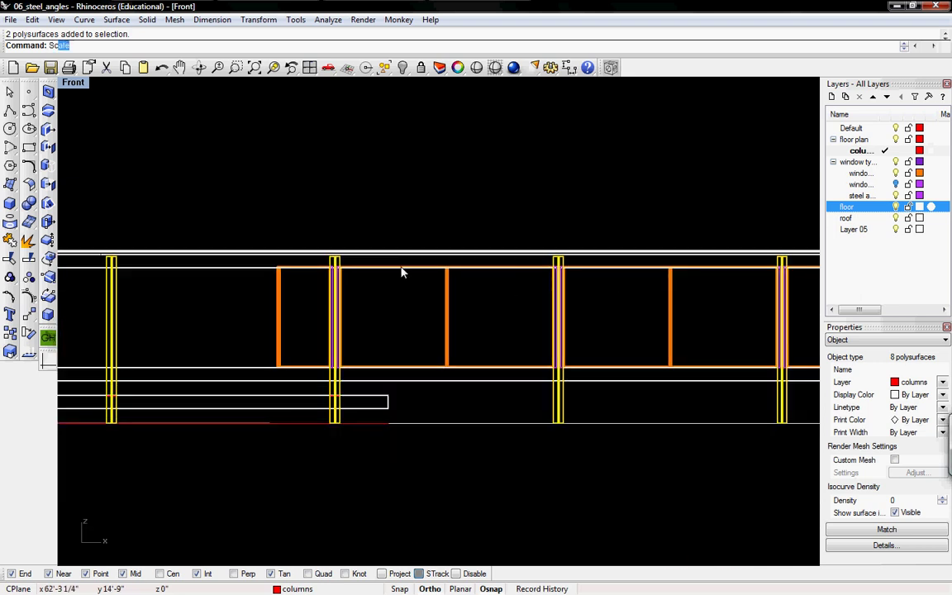
Try to stretch the tall columns with Scale1D in the front view, from the first column's base to the reference line's lower end
{"action": "left_click", "coordinate": [90, 67]}
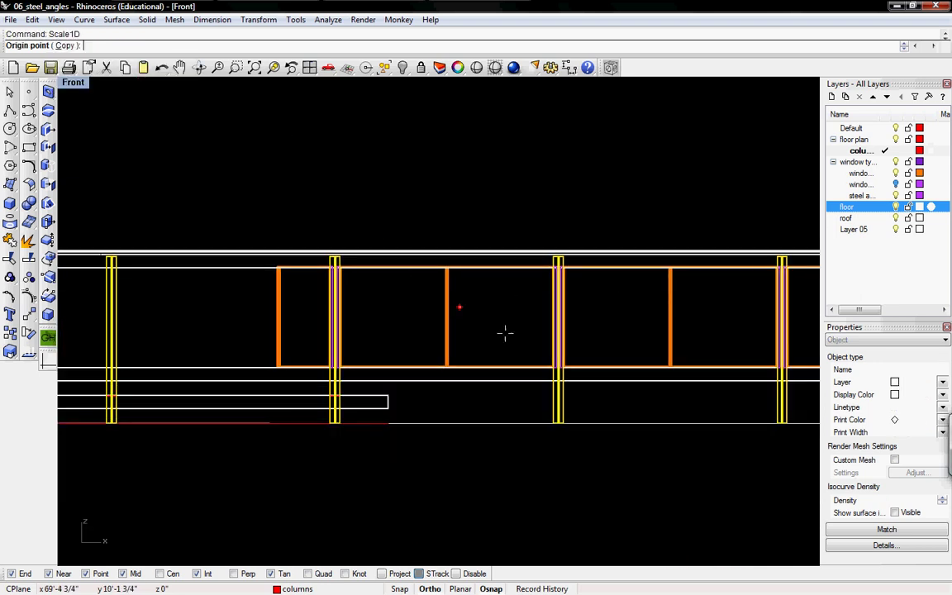
{"action": "scroll", "coordinate": [419, 410], "scroll_direction": "up", "scroll_amount": 5}
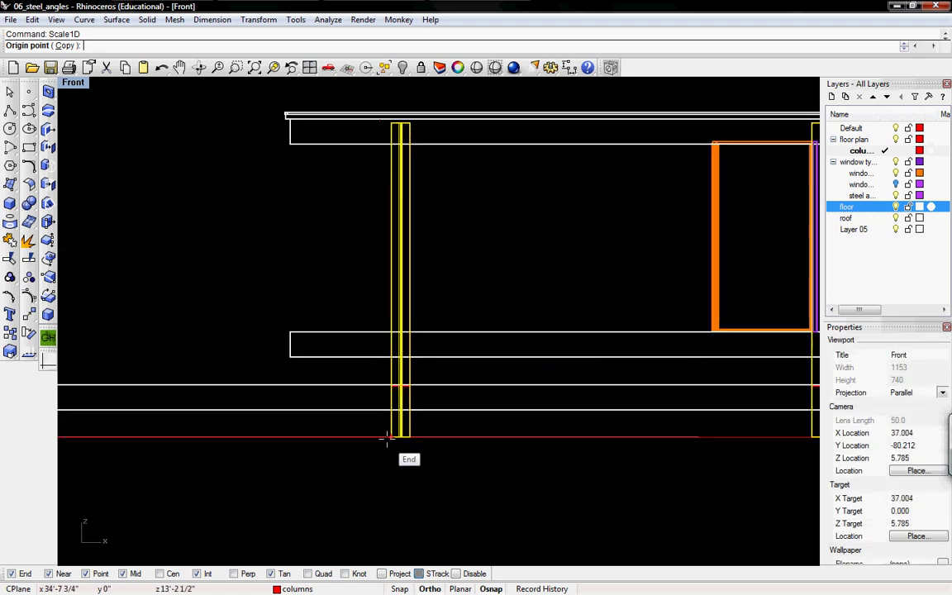
{"action": "left_click", "coordinate": [391, 438]}
{"action": "right_click_drag", "start_coordinate": [390, 223], "coordinate": [414, 412]}
{"action": "scroll", "coordinate": [414, 340], "scroll_direction": "up", "scroll_amount": 12}
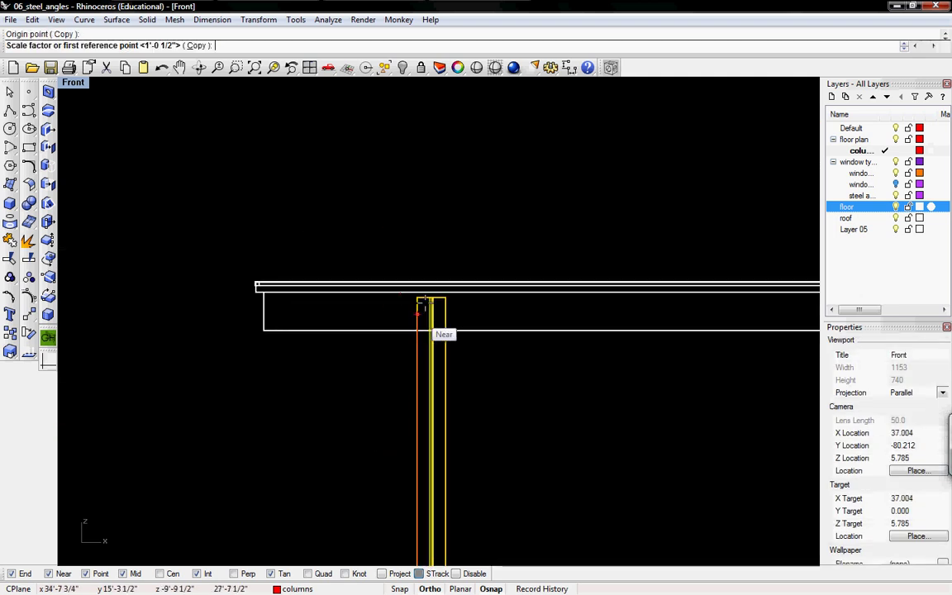
{"action": "scroll", "coordinate": [413, 302], "scroll_direction": "up", "scroll_amount": 3}
{"action": "left_click", "coordinate": [410, 303]}
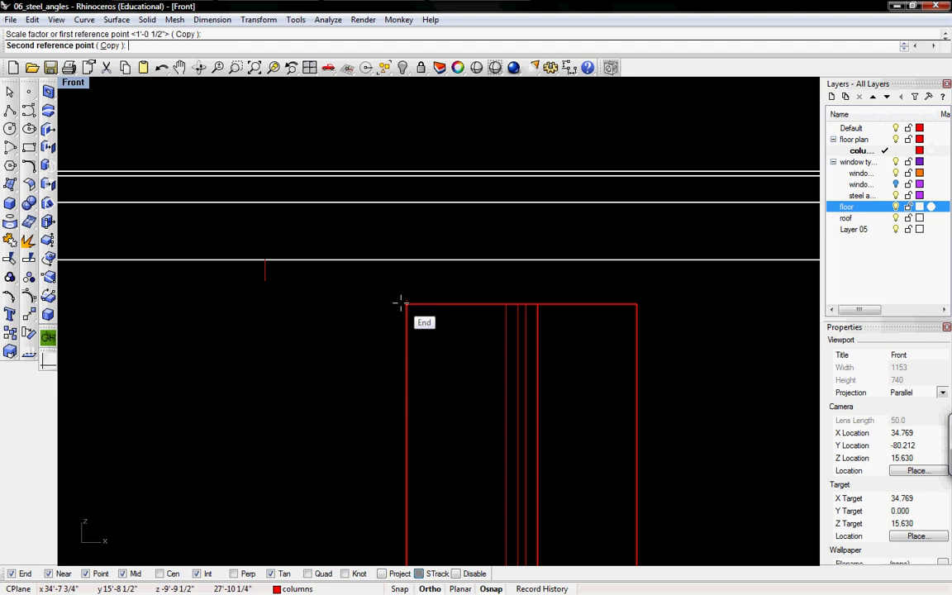
{"action": "left_click", "coordinate": [264, 283]}
Stretch the eight tall columns with Scale1D in perspective, from the first column's base corner and top up to the reference line's lower end
{"action": "key", "text": "ctrl+Tab"}
{"action": "key", "text": "ctrl+Tab"}
{"action": "right_click_drag", "start_coordinate": [194, 260], "coordinate": [420, 241]}
{"action": "right_click_drag", "start_coordinate": [547, 322], "coordinate": [547, 286], "text": "ctrl"}
{"action": "scroll", "coordinate": [547, 285], "scroll_direction": "up", "scroll_amount": 3}
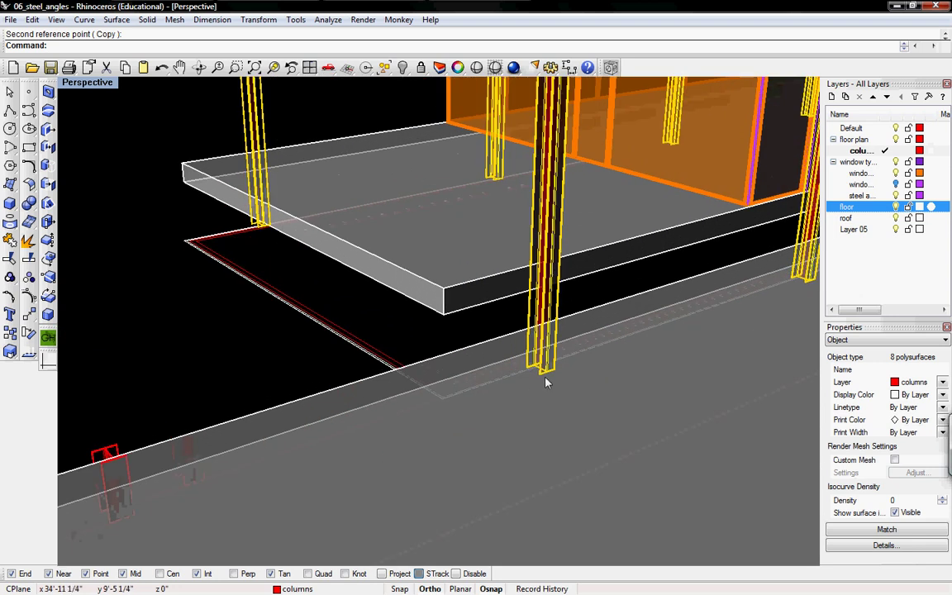
{"action": "key", "text": "Return"}
{"action": "scroll", "coordinate": [529, 355], "scroll_direction": "up", "scroll_amount": 6}
{"action": "left_click", "coordinate": [549, 353]}
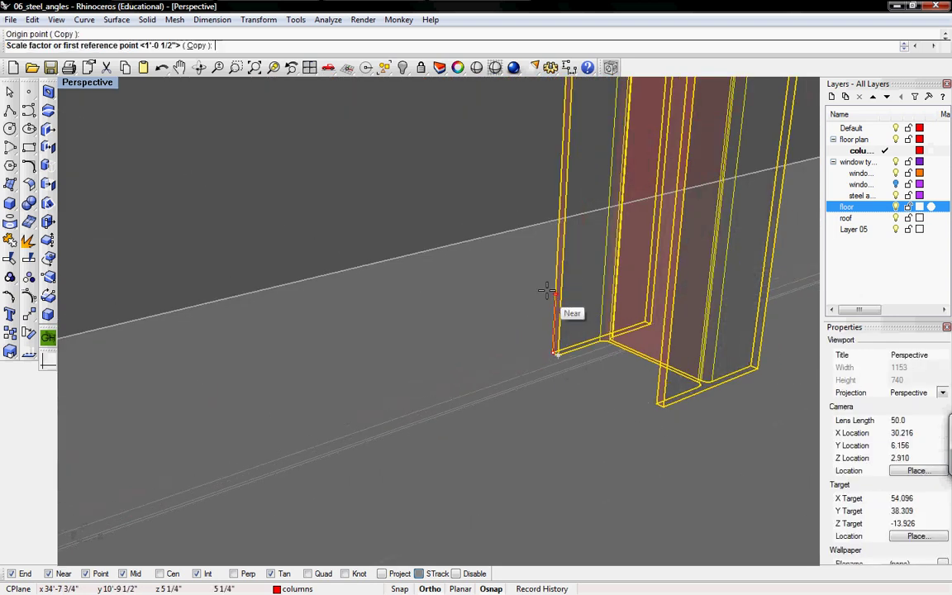
{"action": "scroll", "coordinate": [562, 307], "scroll_direction": "down", "scroll_amount": 3}
{"action": "scroll", "coordinate": [562, 178], "scroll_direction": "up", "scroll_amount": 5}
{"action": "scroll", "coordinate": [554, 124], "scroll_direction": "up", "scroll_amount": 5}
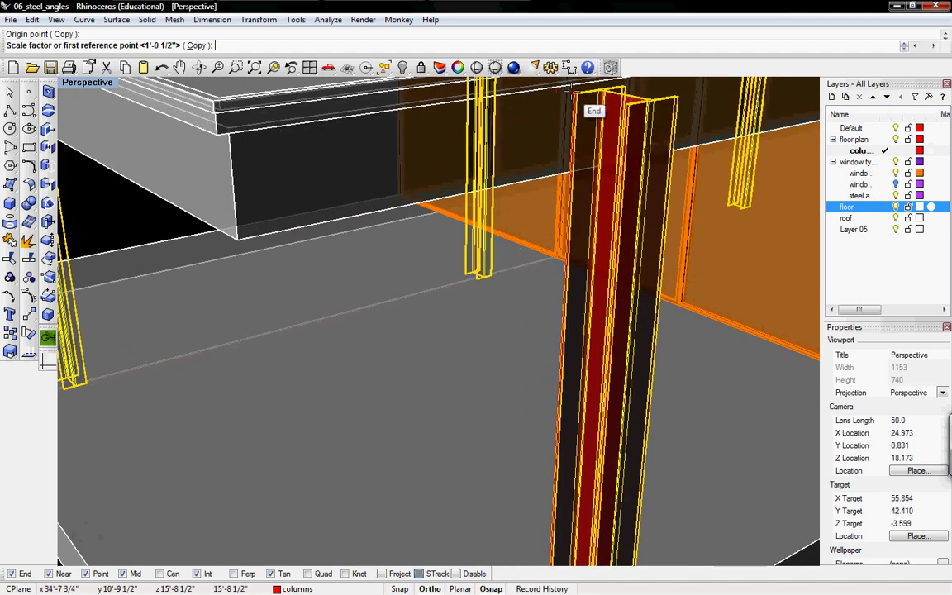
{"action": "left_click", "coordinate": [556, 90]}
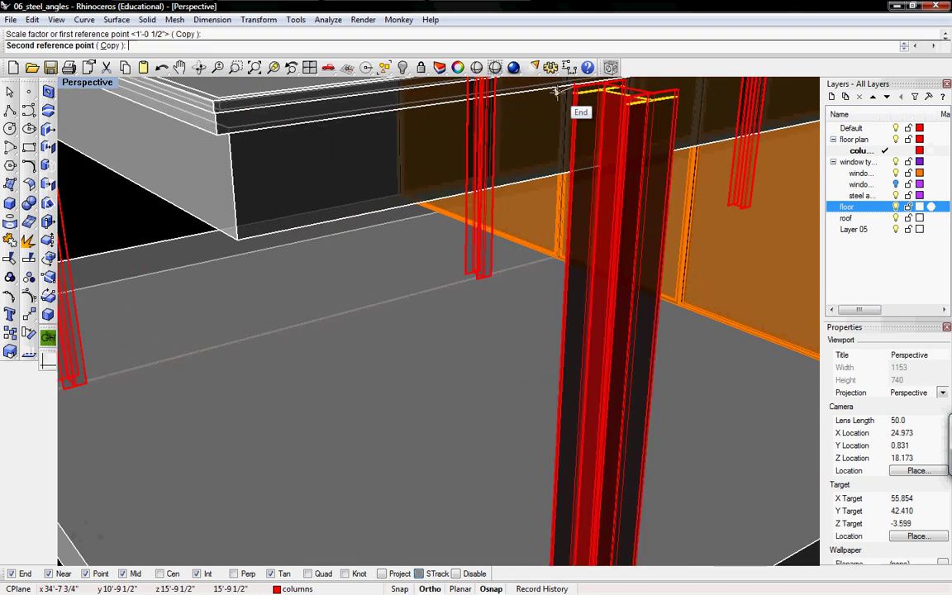
{"action": "scroll", "coordinate": [554, 90], "scroll_direction": "up", "scroll_amount": 2}
{"action": "mouse_move", "coordinate": [548, 89]}
{"action": "right_mouse_down", "text": "shift"}
{"action": "mouse_move", "coordinate": [552, 123]}
{"action": "mouse_move", "coordinate": [502, 217]}
{"action": "right_mouse_up", "text": "shift"}
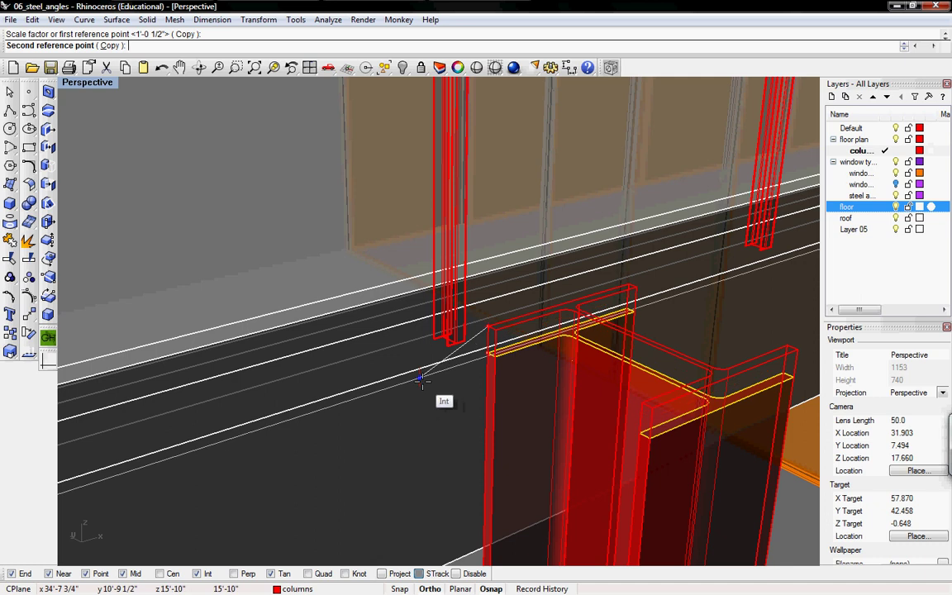
{"action": "left_click", "coordinate": [420, 383]}
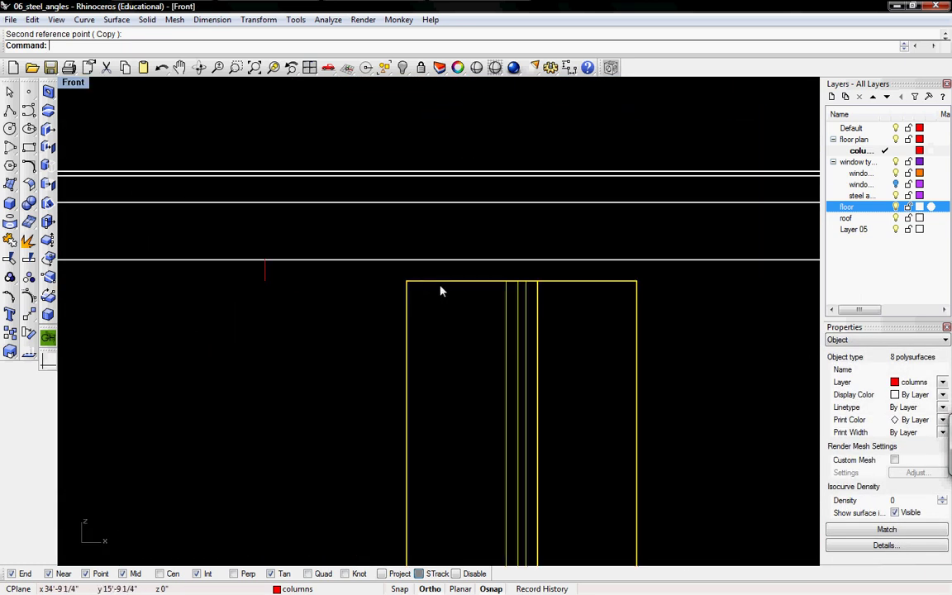
Delete the 1" reference lines beside the tall column and the platform column, and return to a perspective view of the whole house
{"action": "right_click_drag", "start_coordinate": [442, 291], "coordinate": [397, 293]}
{"action": "scroll", "coordinate": [344, 327], "scroll_direction": "down", "scroll_amount": 5}
{"action": "scroll", "coordinate": [344, 322], "scroll_direction": "down", "scroll_amount": 10}
{"action": "scroll", "coordinate": [339, 316], "scroll_direction": "up", "scroll_amount": 8}
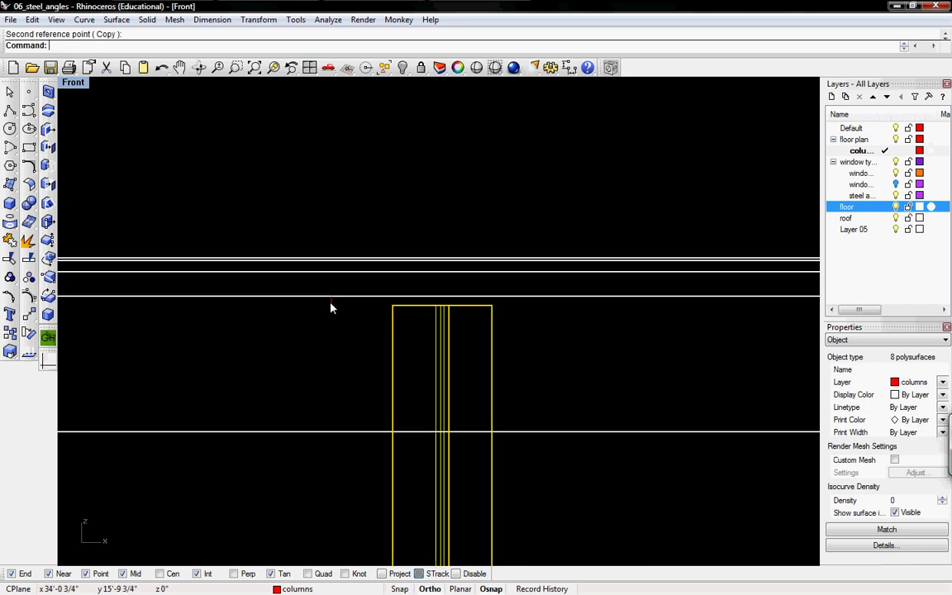
{"action": "left_click", "coordinate": [330, 302]}
{"action": "key", "text": "Delete"}
{"action": "scroll", "coordinate": [332, 316], "scroll_direction": "down", "scroll_amount": 5}
{"action": "key", "text": "ctrl+F3"}
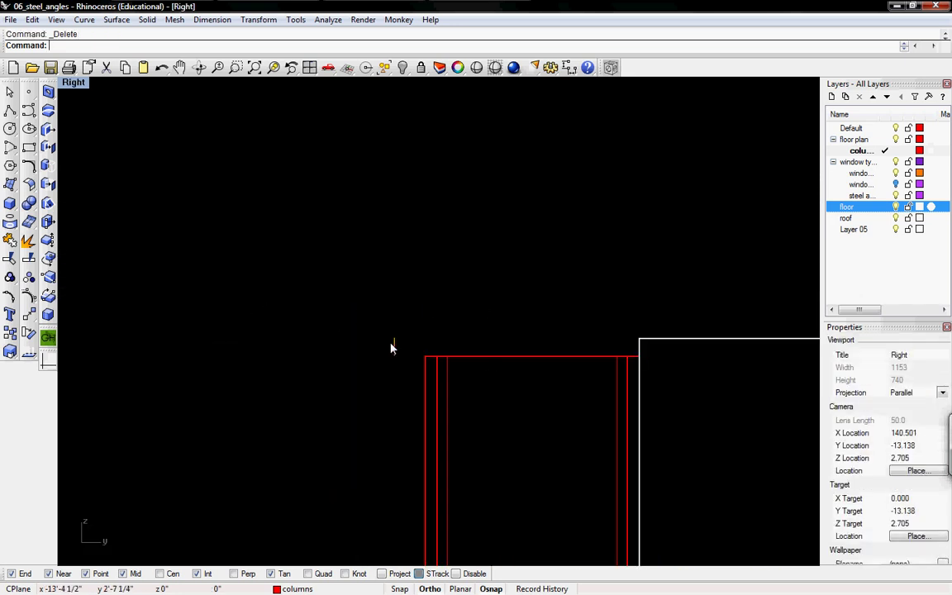
{"action": "key", "text": "ctrl+F4"}
{"action": "scroll", "coordinate": [423, 339], "scroll_direction": "down", "scroll_amount": 3}
{"action": "right_click_drag", "start_coordinate": [424, 339], "coordinate": [570, 365]}
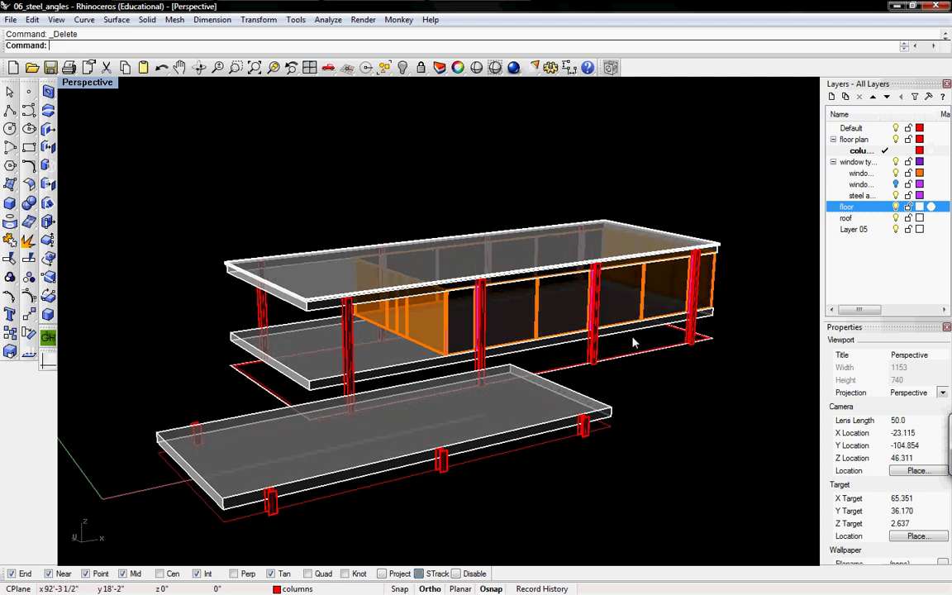